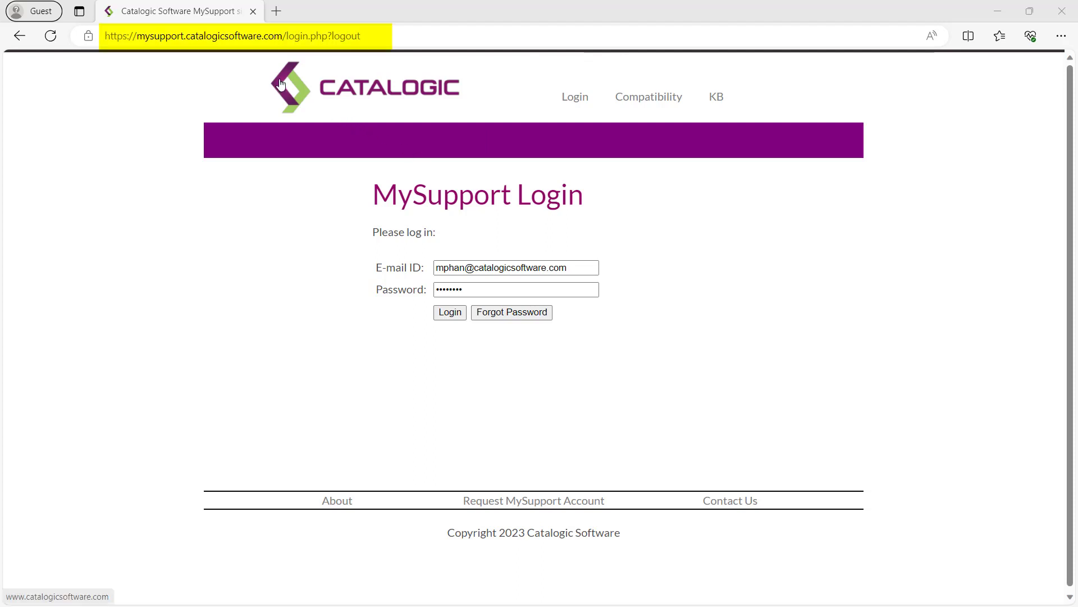
Step: Log in to MySupport and download DPX-Proxy-4.9.2.ova from the VMware proxy section of the DPX 4.9.2 product page
left_click(450, 312)
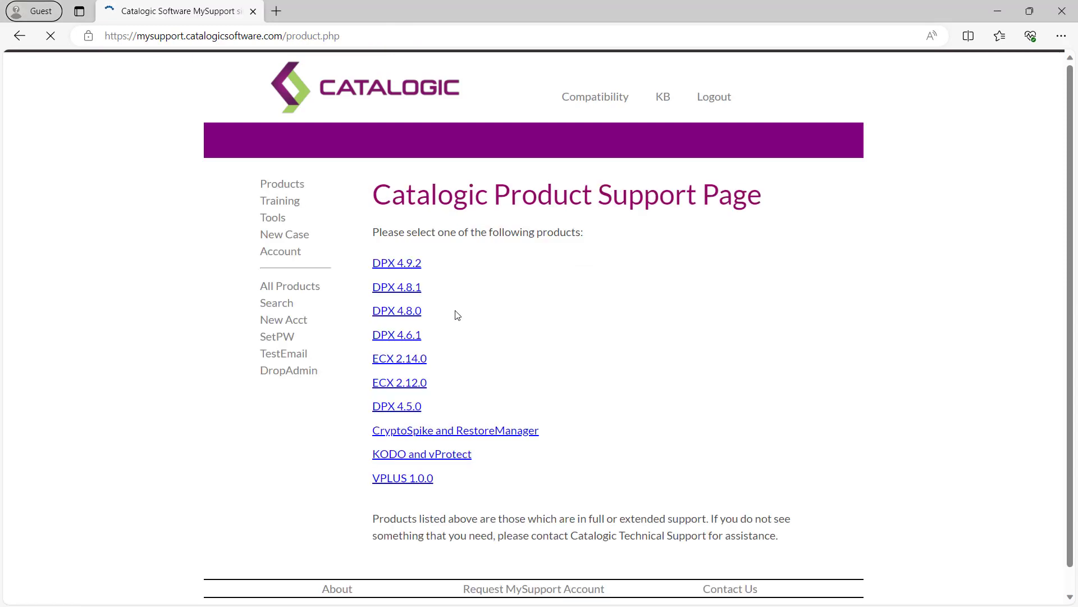
left_click(410, 264)
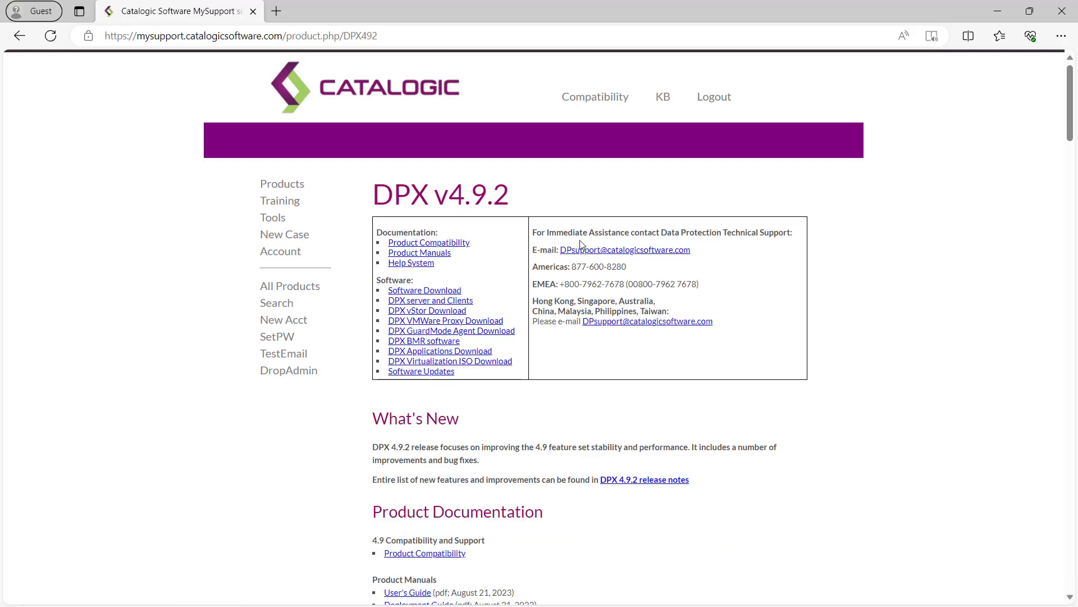
left_click(482, 321)
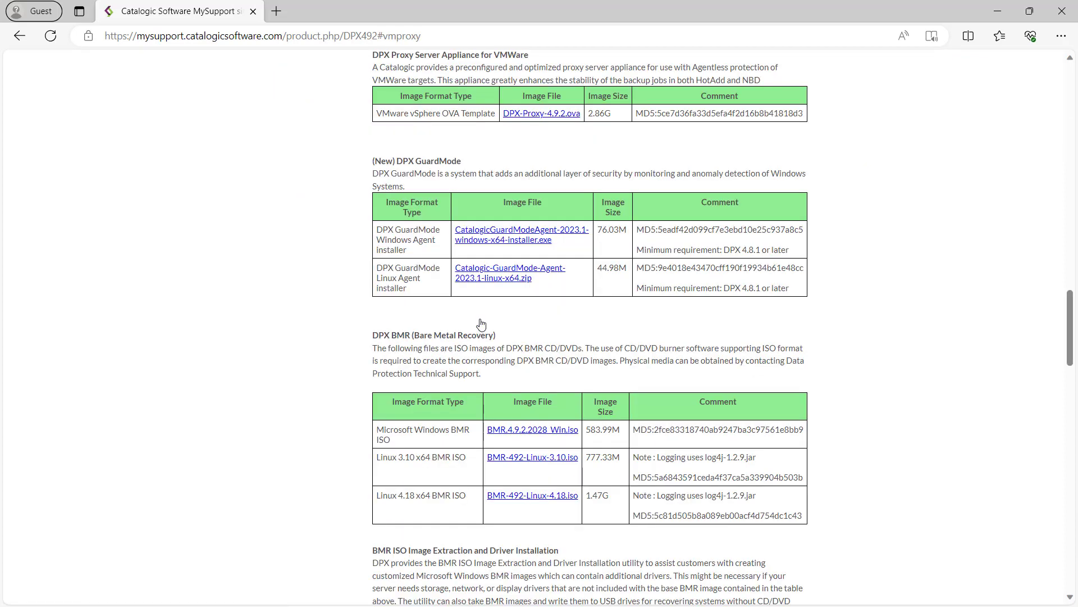
left_click(551, 115)
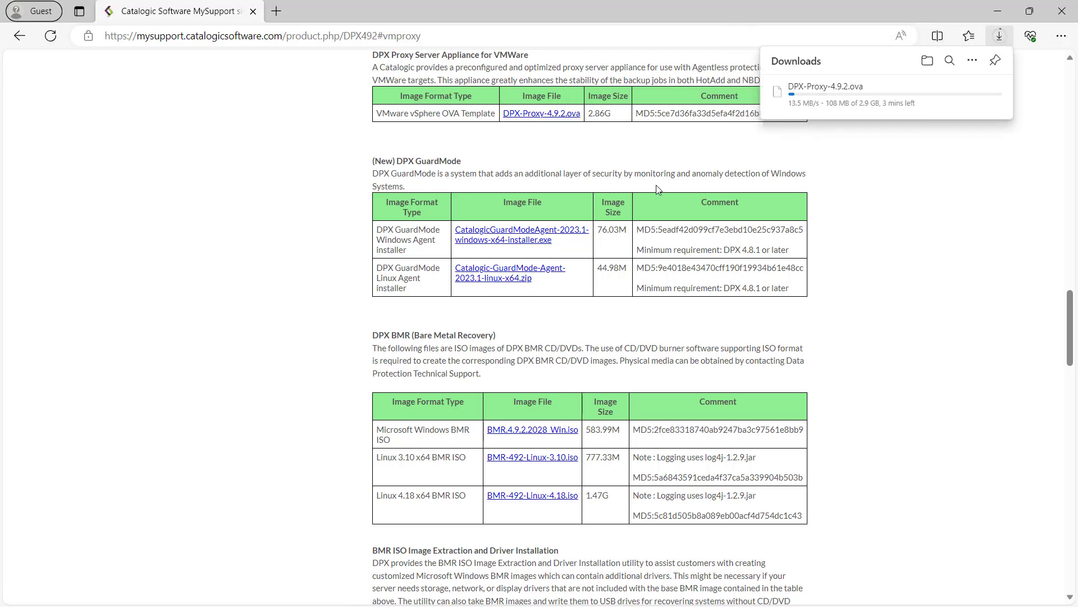
Step: Review the vStor appliance and client software installers on the DPX 4.9.2 page, including the Windows full installer and Linux ISO
scroll(655, 186, "up", 5)
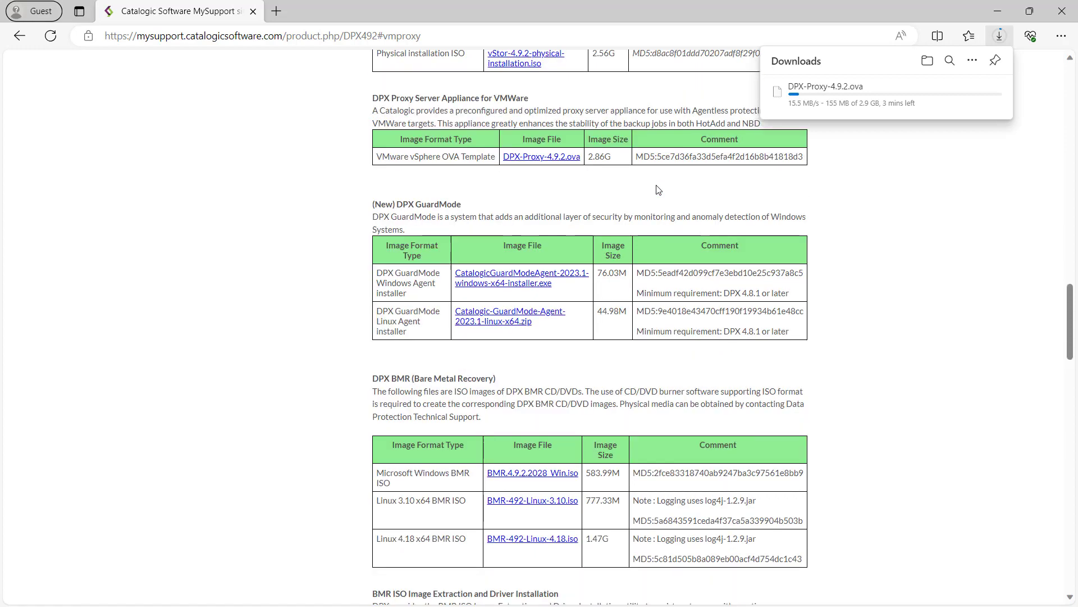
scroll(656, 185, "up", 5)
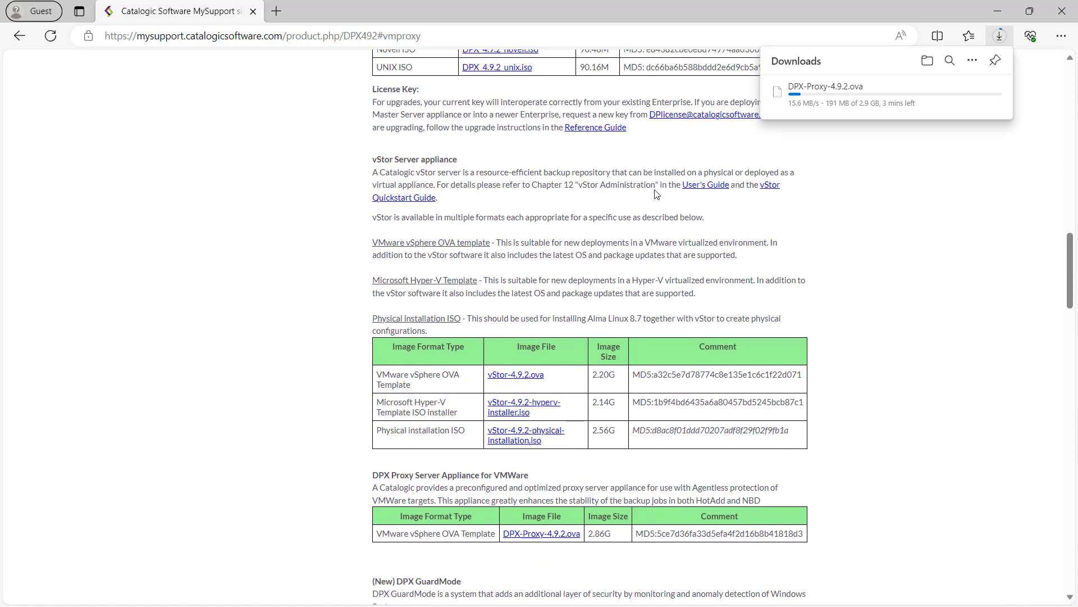
scroll(656, 195, "up", 2)
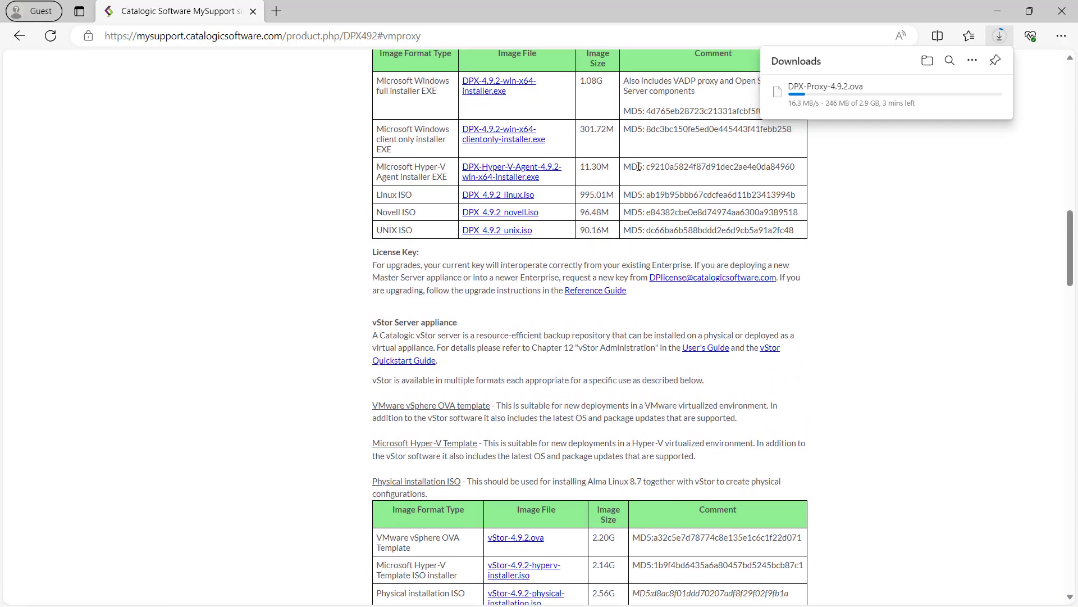
scroll(701, 186, "up", 2)
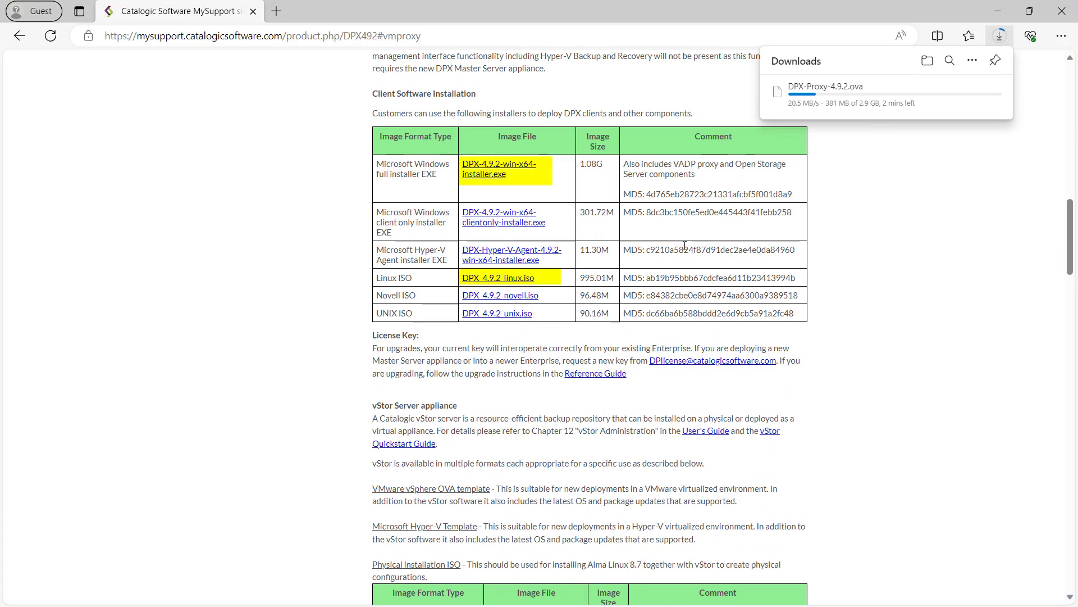
scroll(684, 245, "down", 9)
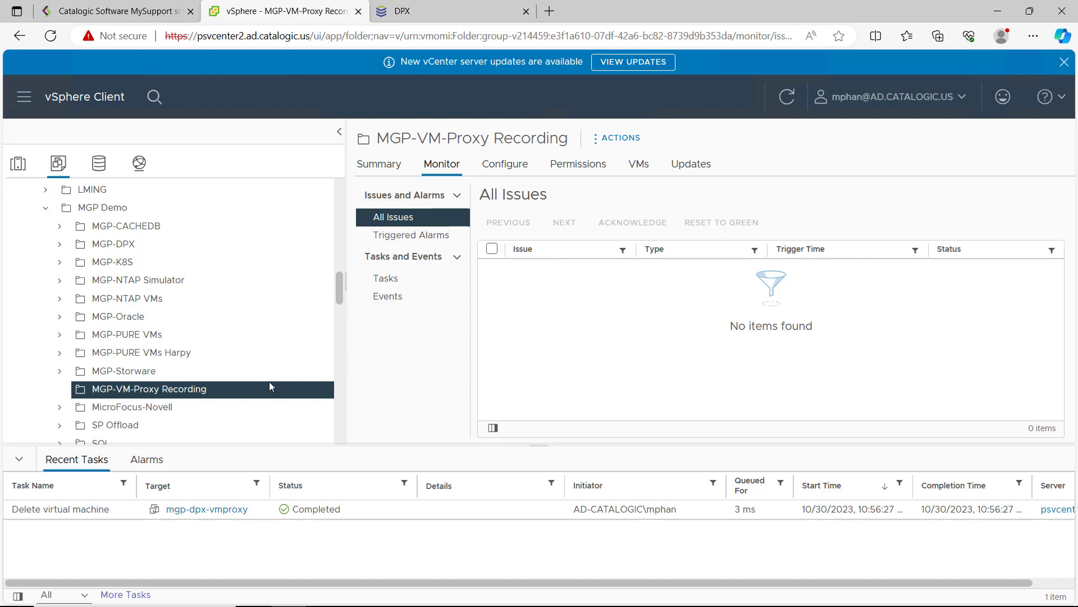
Step: In vSphere Client, start an OVF template deployment in the MGP-VM-Proxy Recording folder using the local file DPX-Proxy-4.9.2.ova
right_click(242, 396)
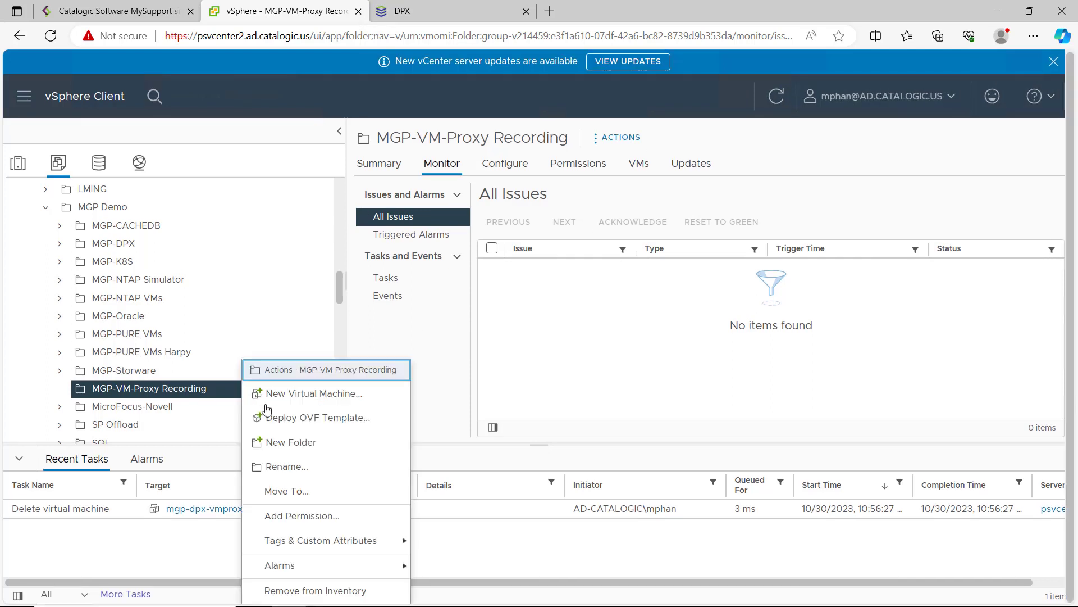
left_click(288, 427)
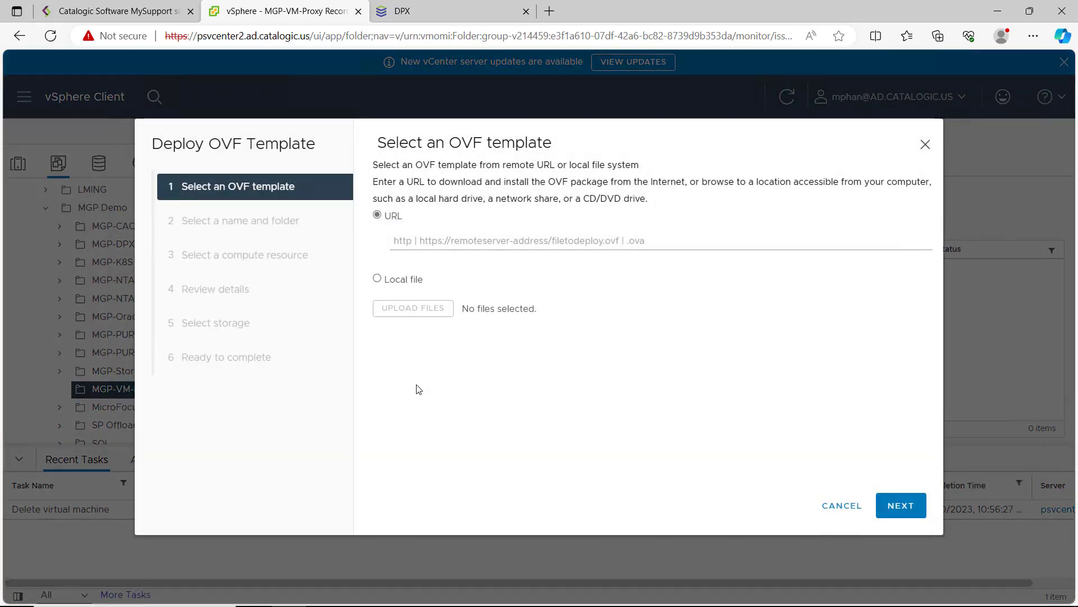
left_click(392, 280)
left_click(415, 331)
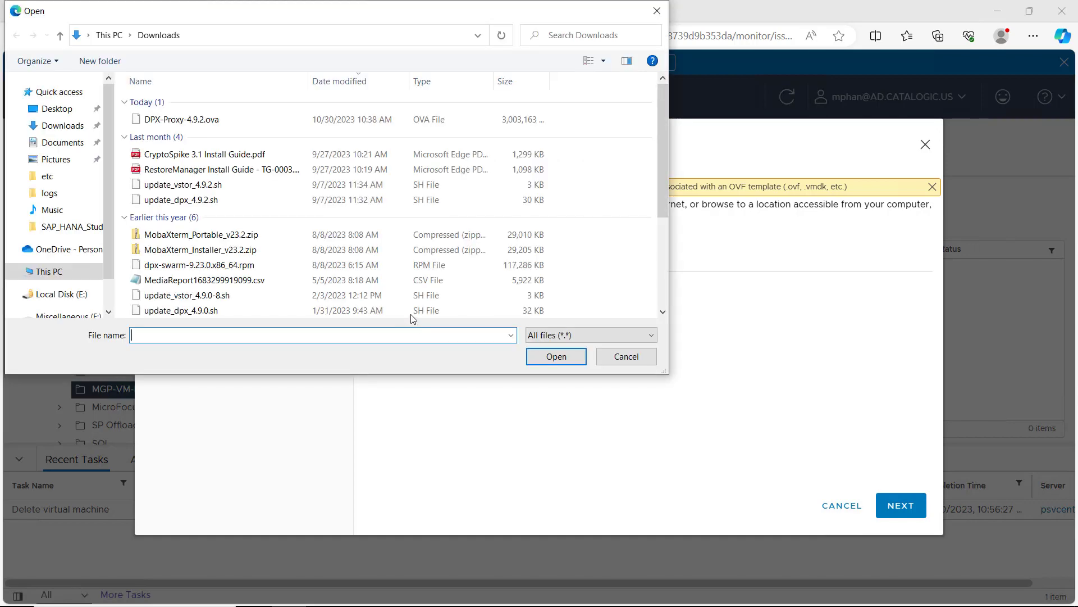
left_click(208, 119)
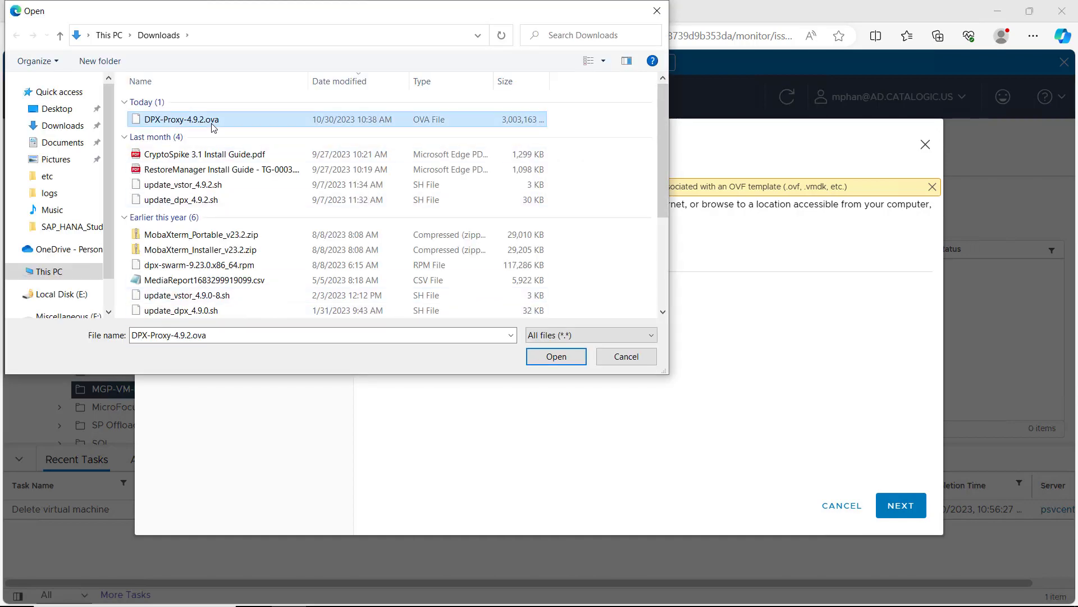
left_click(556, 356)
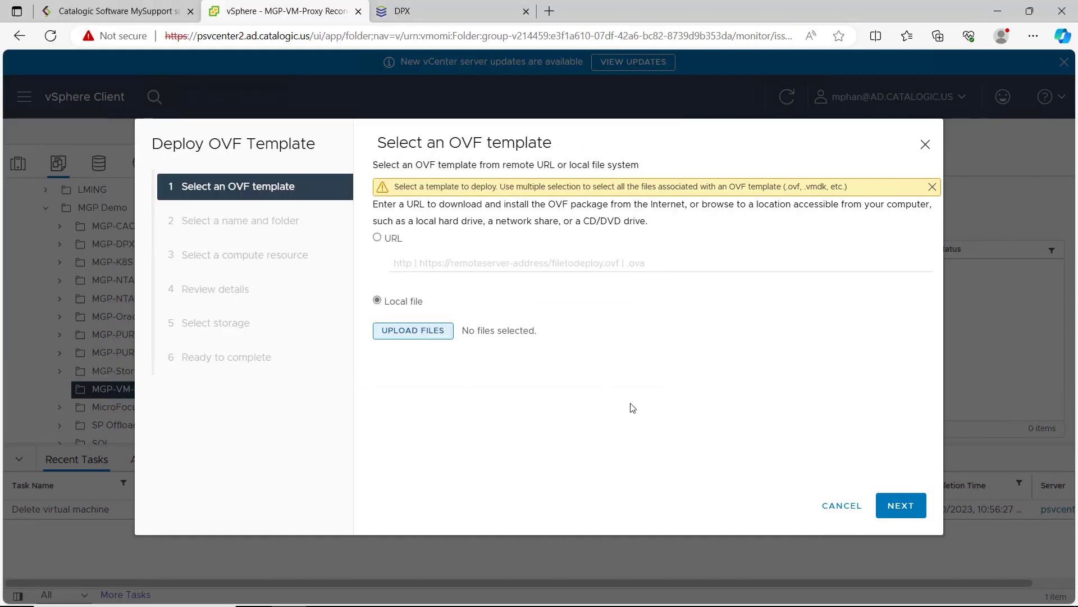
left_click(899, 506)
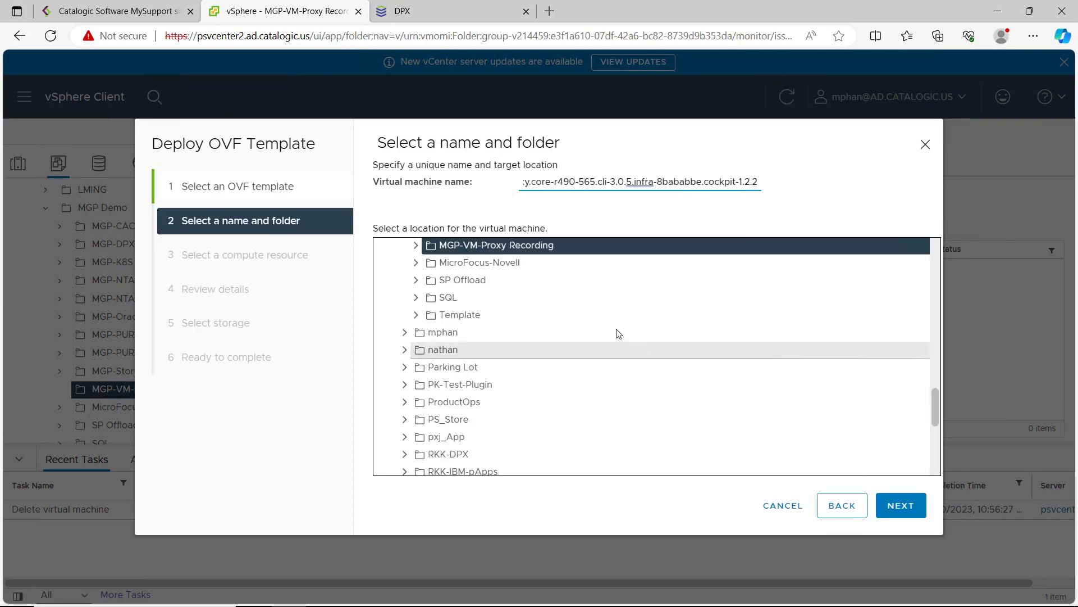
Step: Name the virtual machine MGP-DPX-VMPROXY and accept PS_SEcluster as its compute resource
triple_click(622, 183)
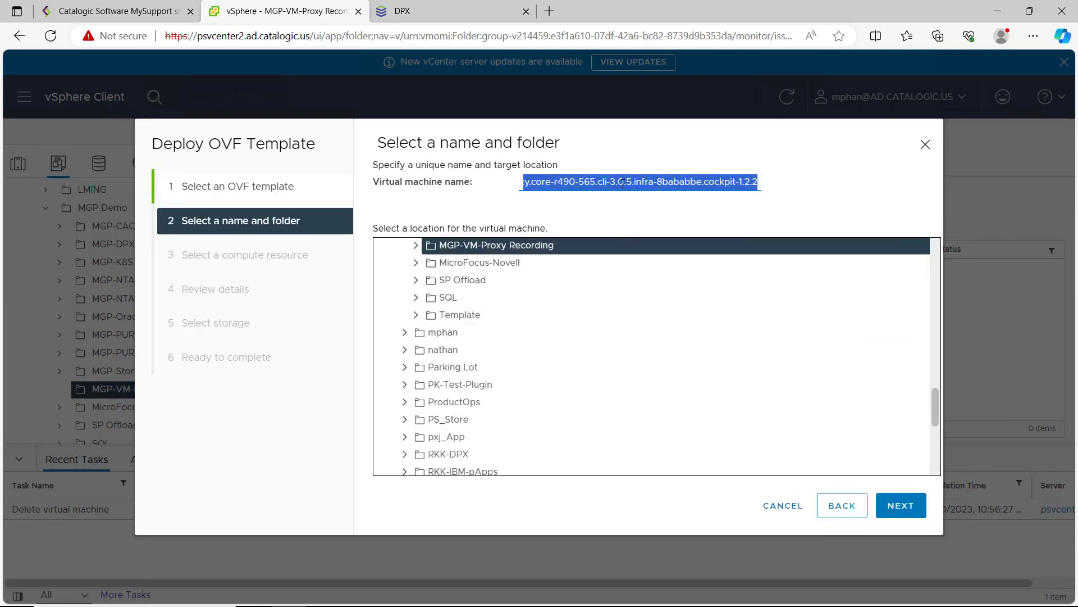
type("mgp")
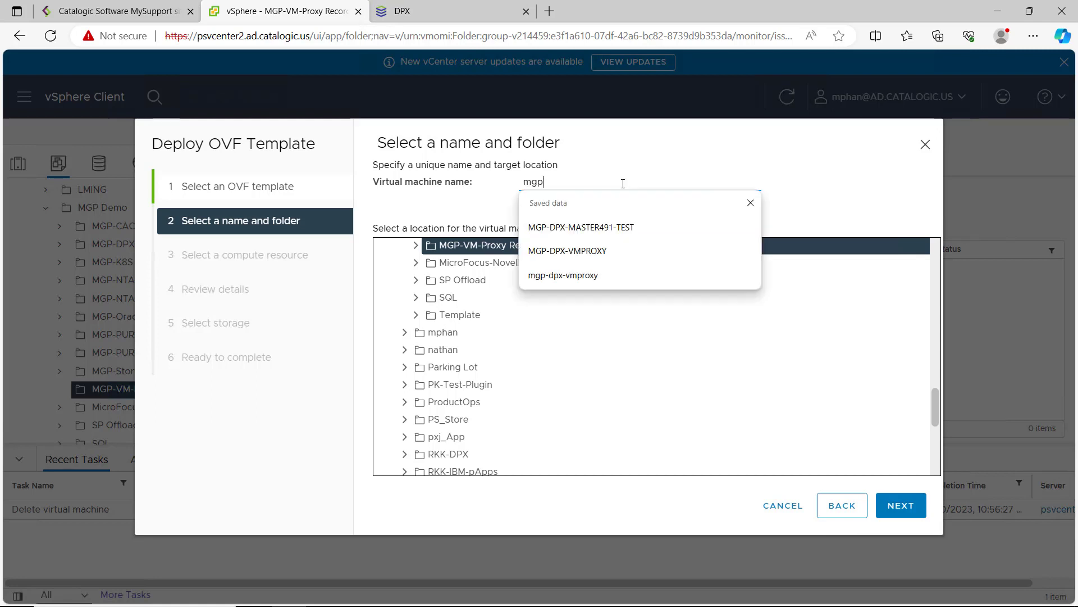
type("-")
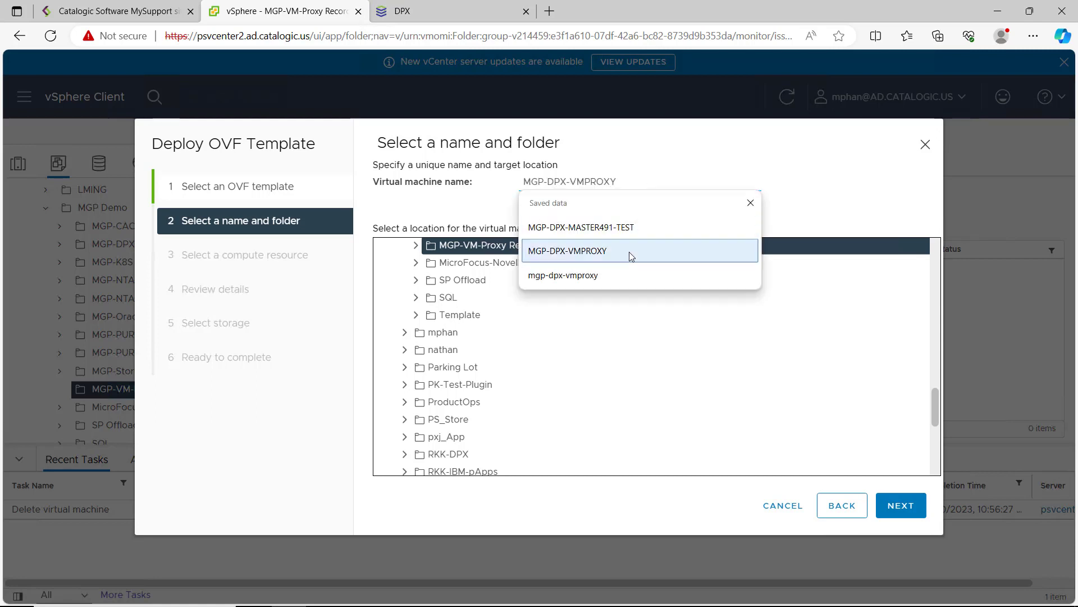
left_click(632, 251)
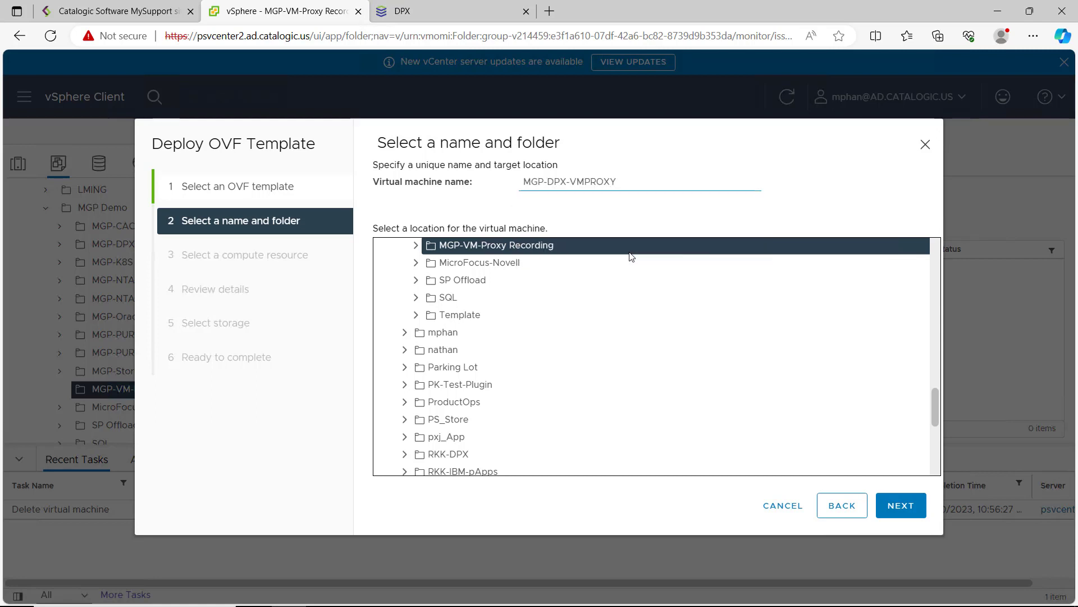
left_click(915, 510)
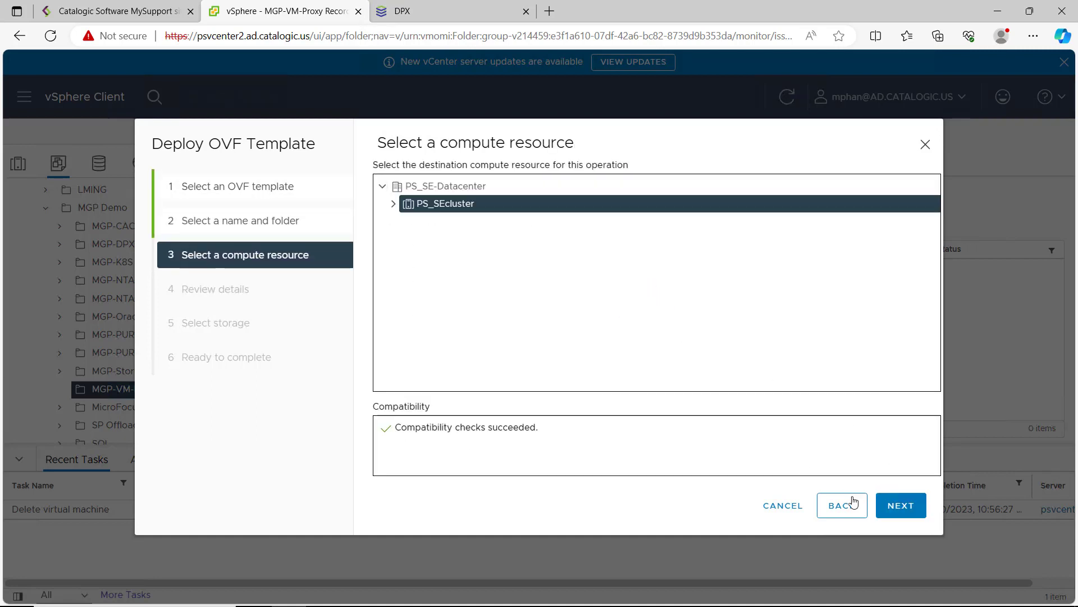
left_click(893, 508)
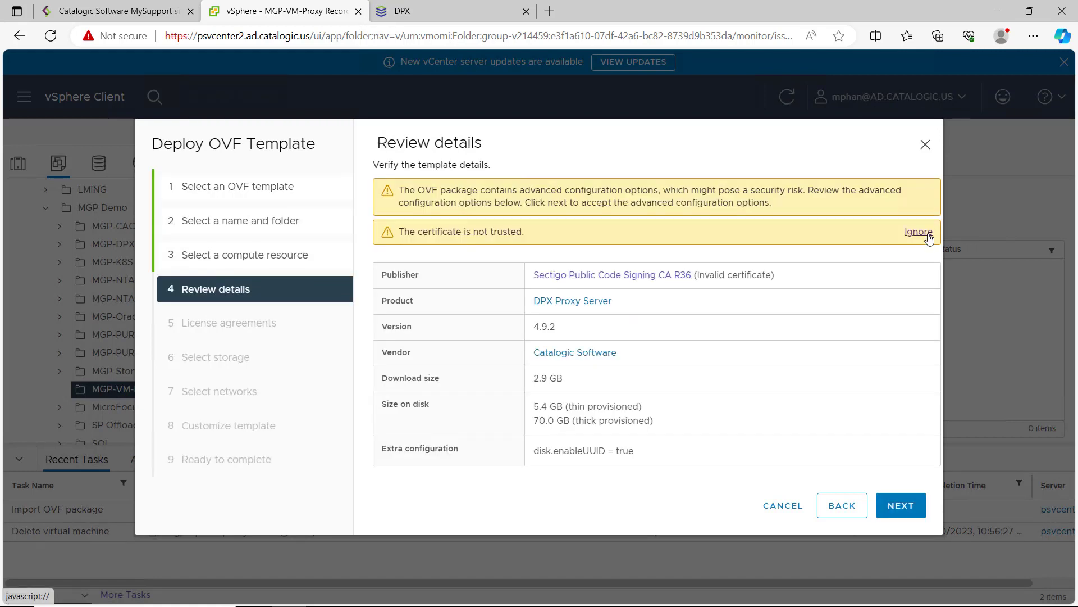
Step: Accept the template details and all license agreements
left_click(902, 512)
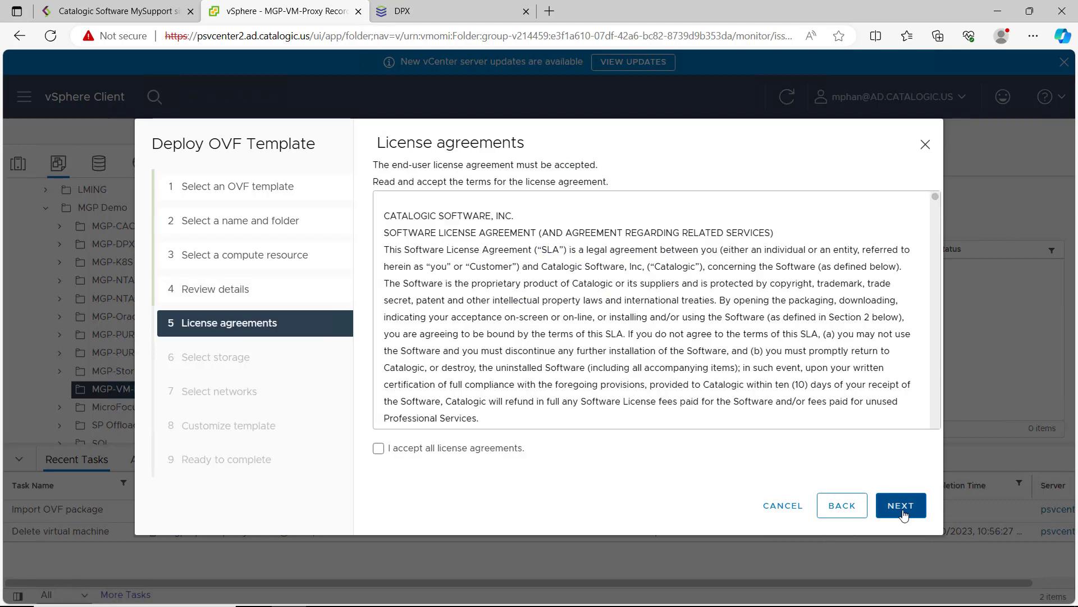
left_click(488, 449)
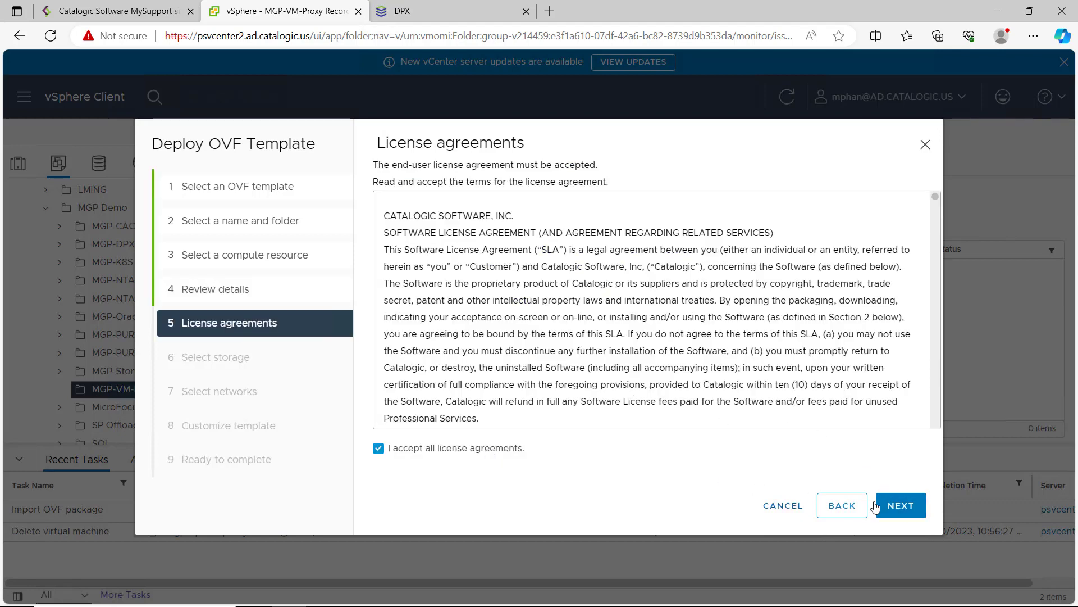
left_click(895, 507)
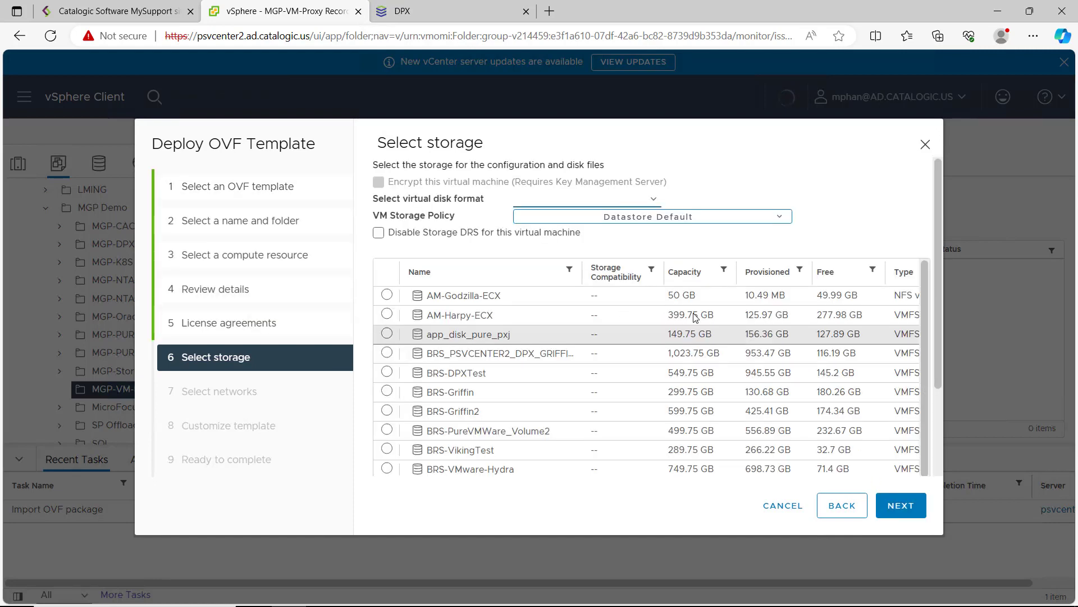
Step: Filter the datastores by MGP, select MGP-PURE-GRIFFIN-DPX-DS, and set the virtual disk format to Thin Provision
left_click(569, 272)
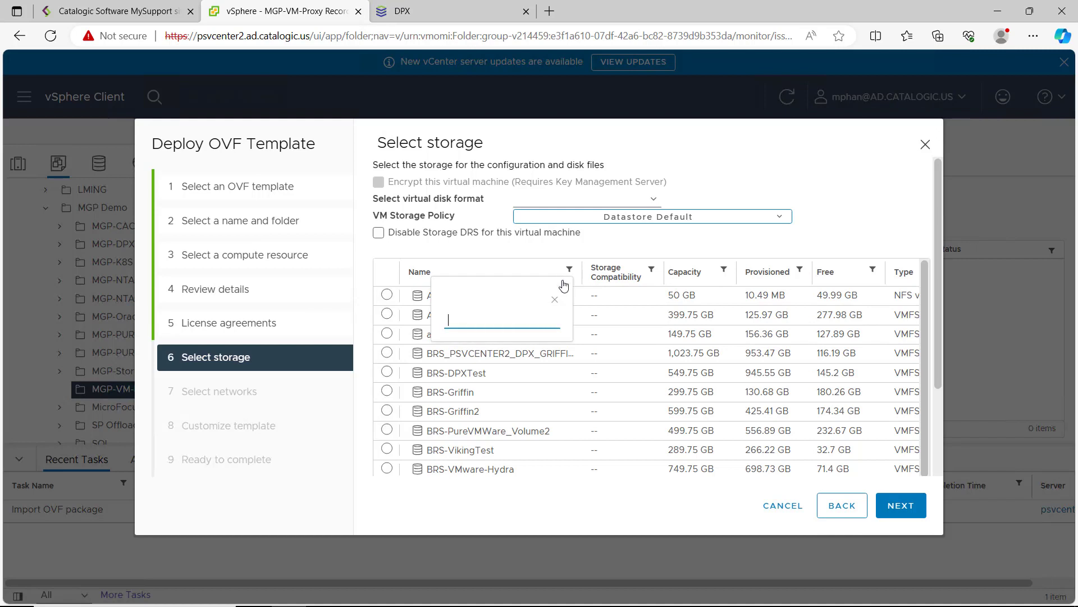
type("M")
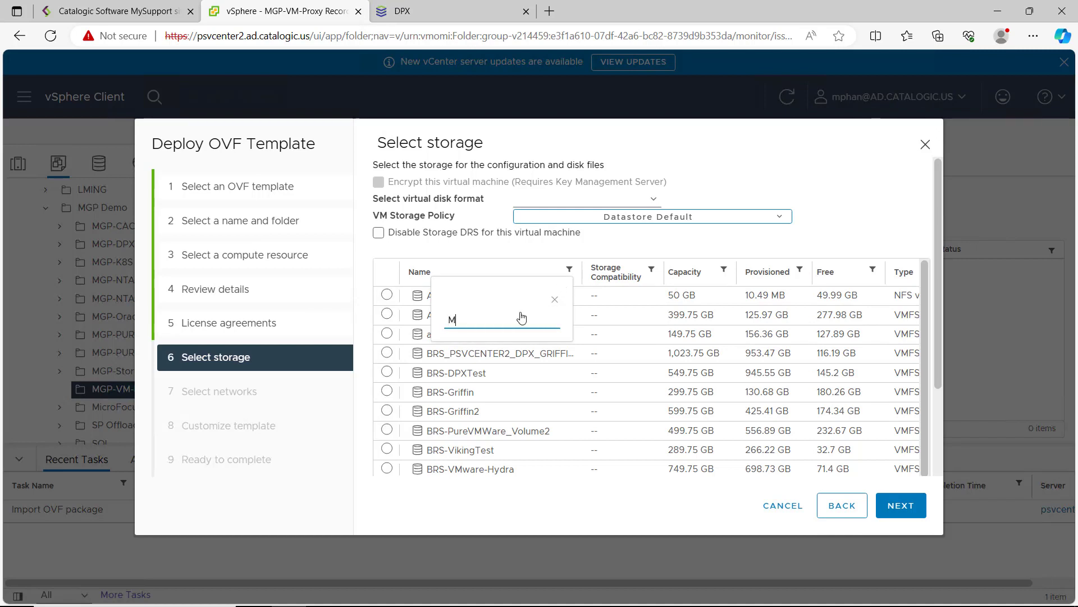
type("GP")
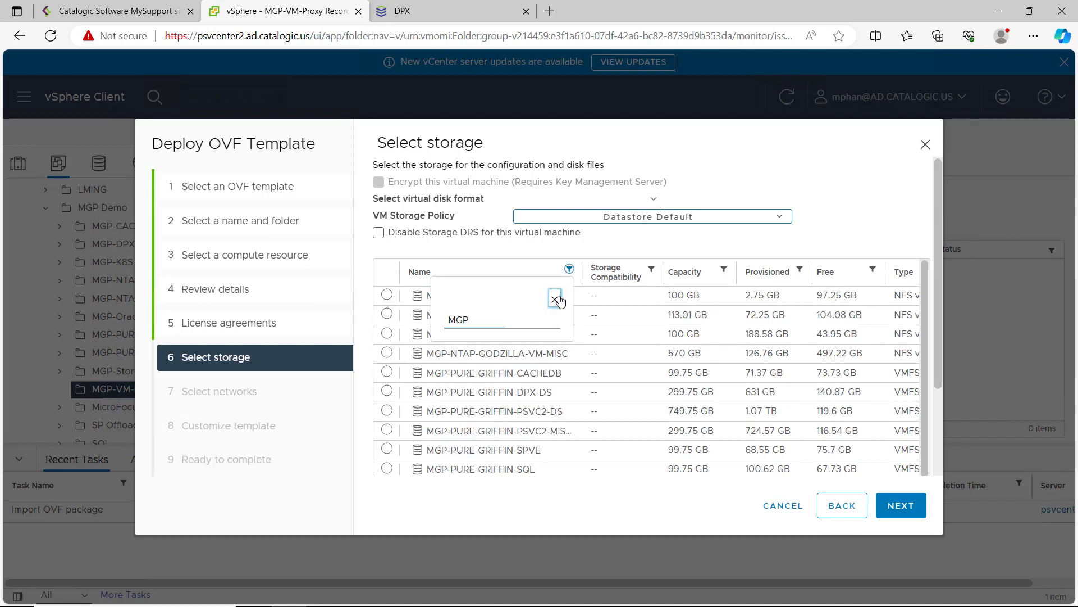
left_click(569, 269)
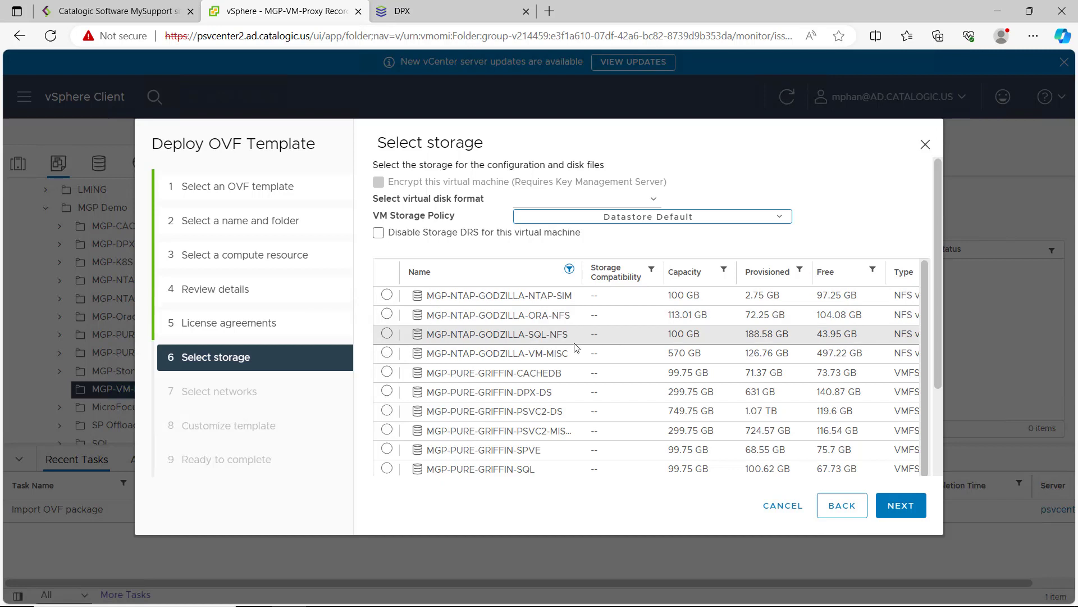
left_click(386, 396)
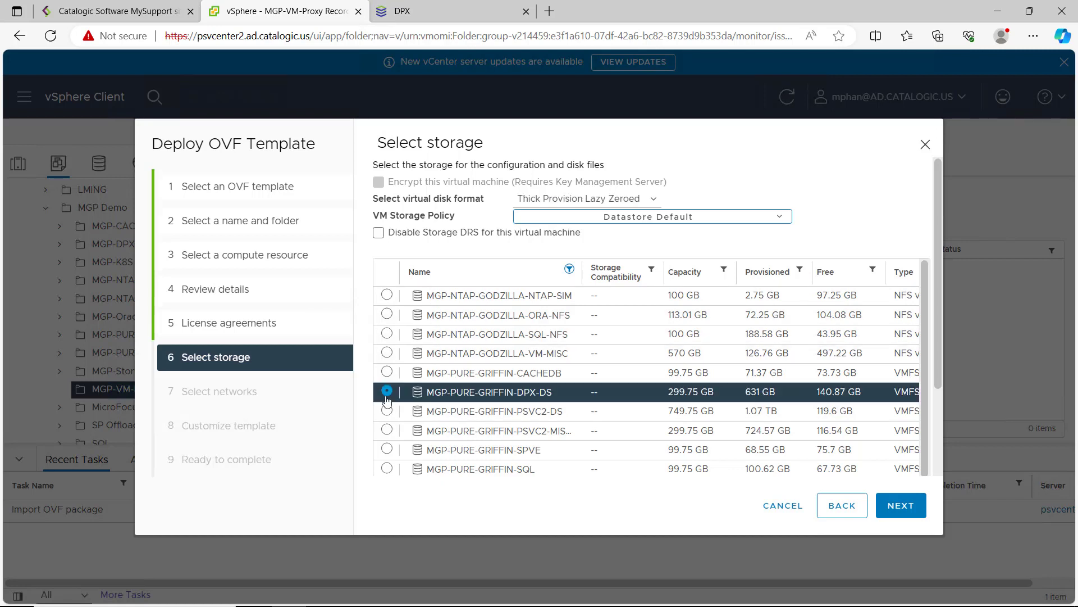
left_click(623, 200)
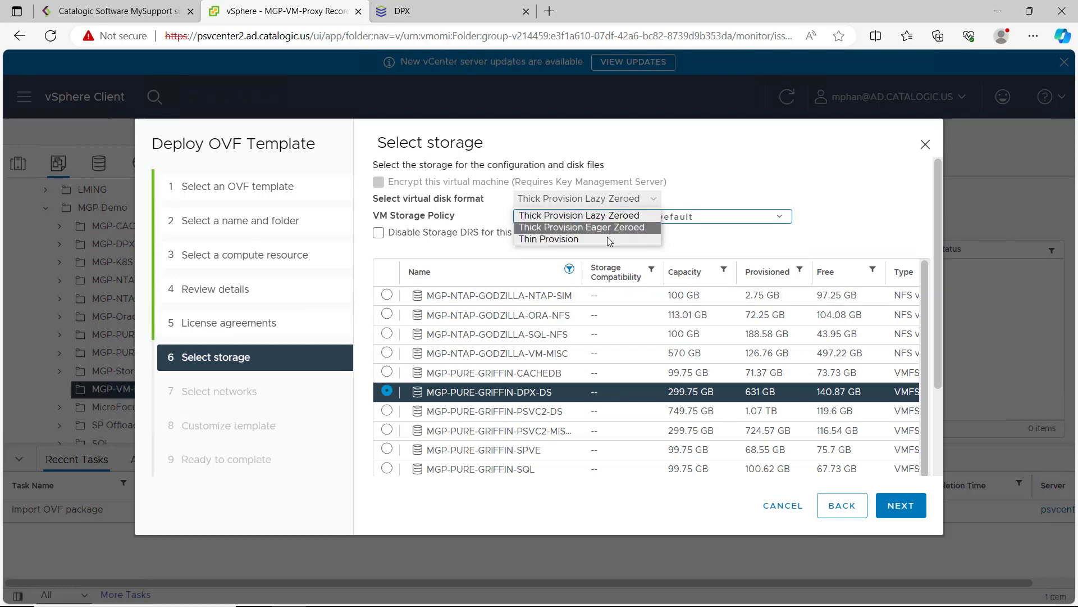
left_click(561, 238)
left_click(900, 506)
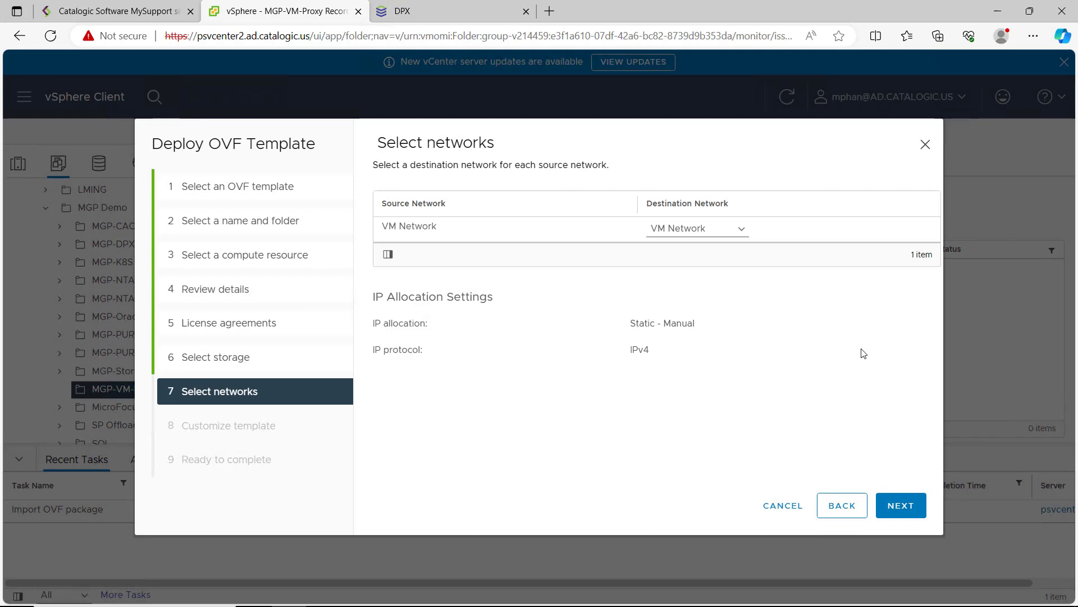
Step: Map the VM Network source to the 172.20.x.x Network destination
left_click(730, 230)
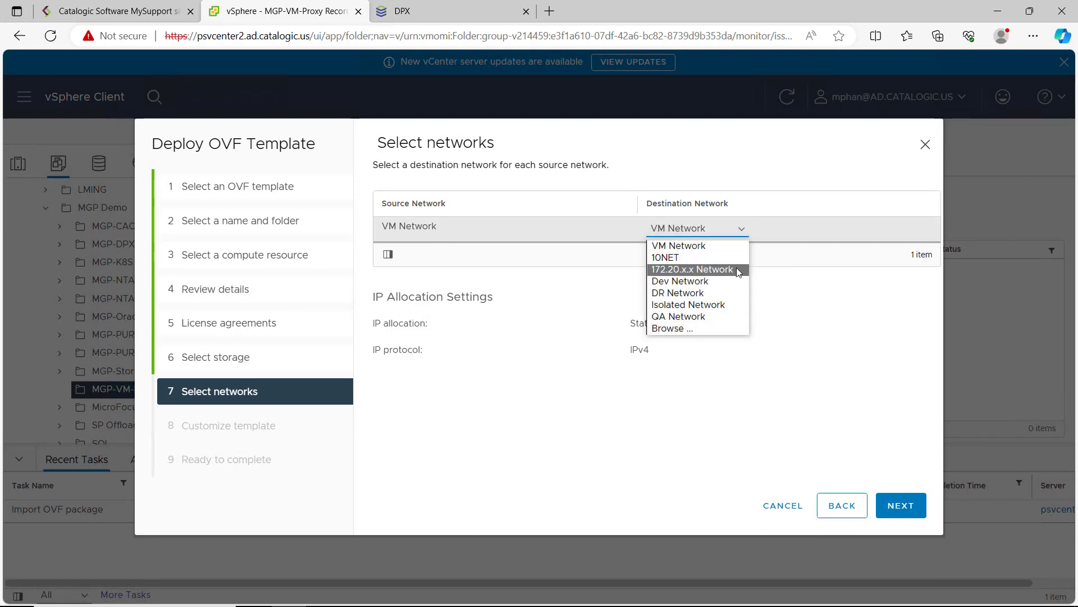
left_click(736, 269)
left_click(898, 502)
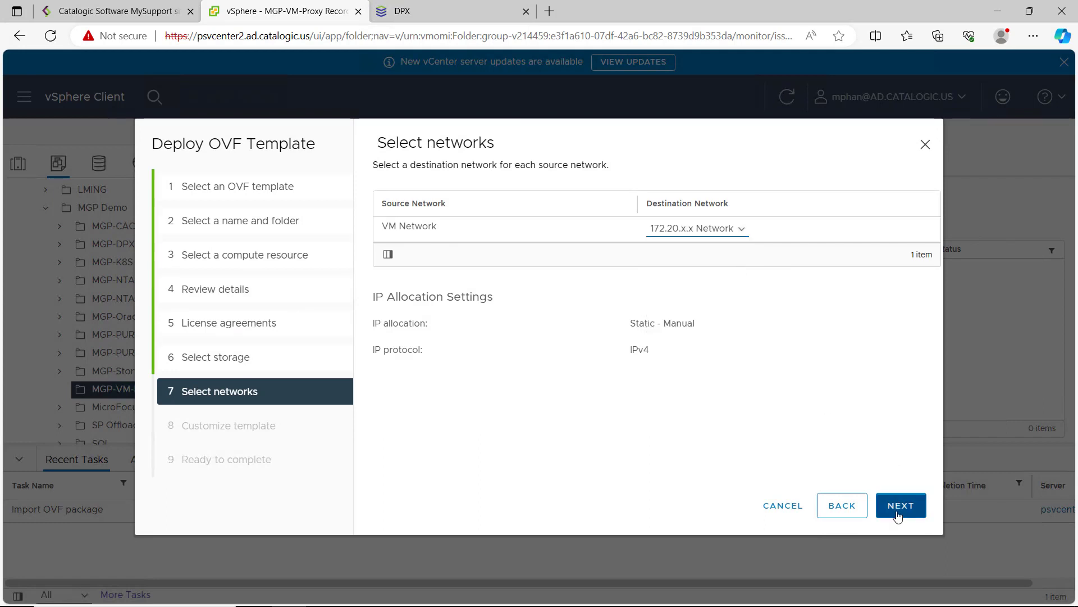
Step: Set the appliance's hostname to mgp-dpx-vmproxy in the template customization
triple_click(697, 262)
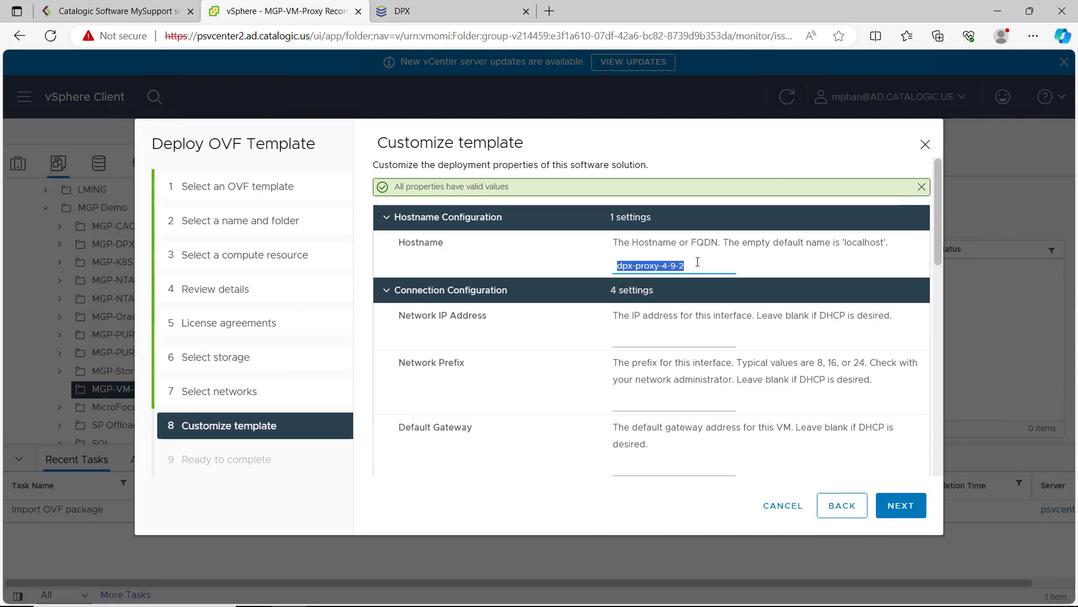
type("mgp-dpx")
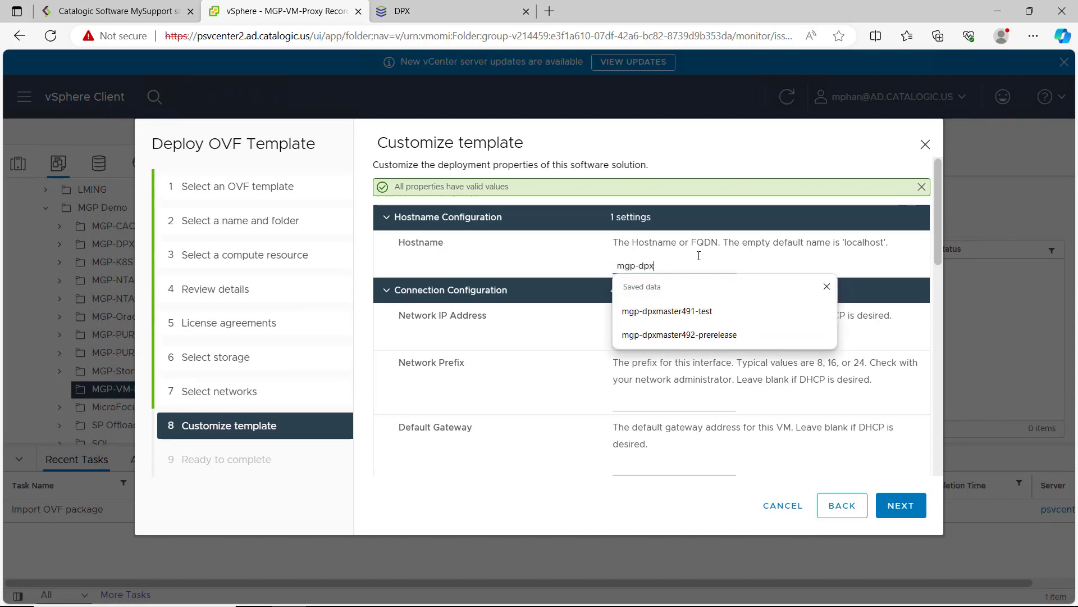
type("-vmp")
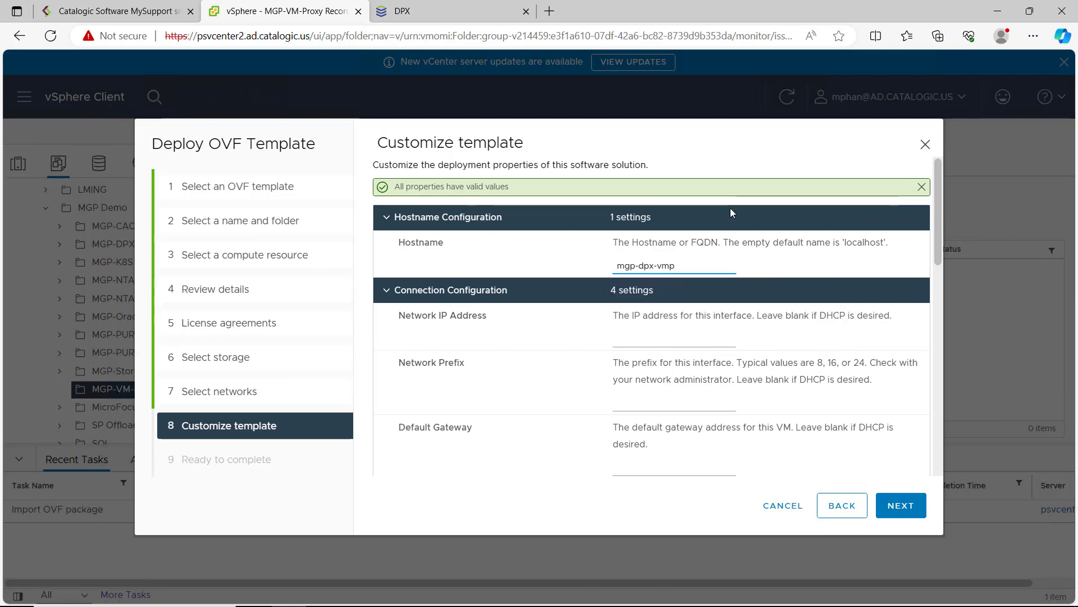
type("roxy")
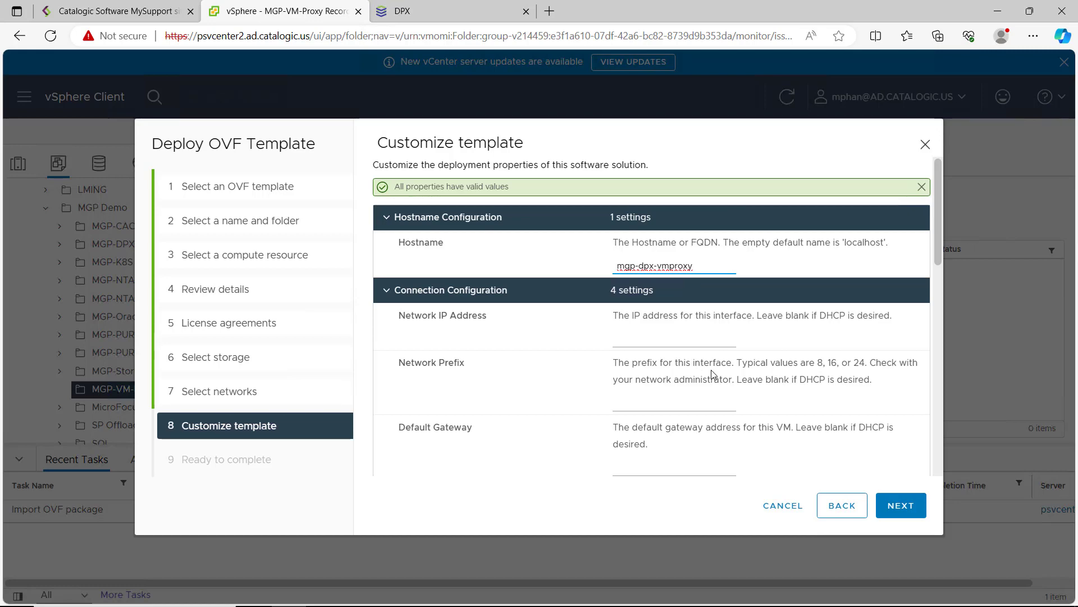
Step: Set the DPX Master FQDN/IPv4 Address in the DPX Proxy Configuration to 172.20.50.176
scroll(712, 373, "down", 2)
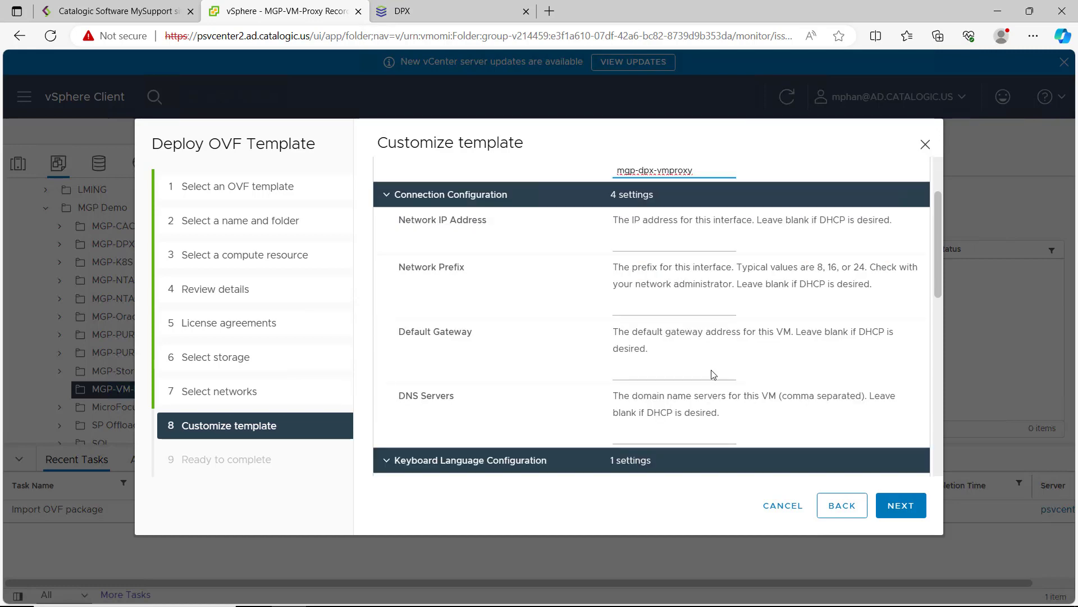
scroll(710, 368, "down", 3)
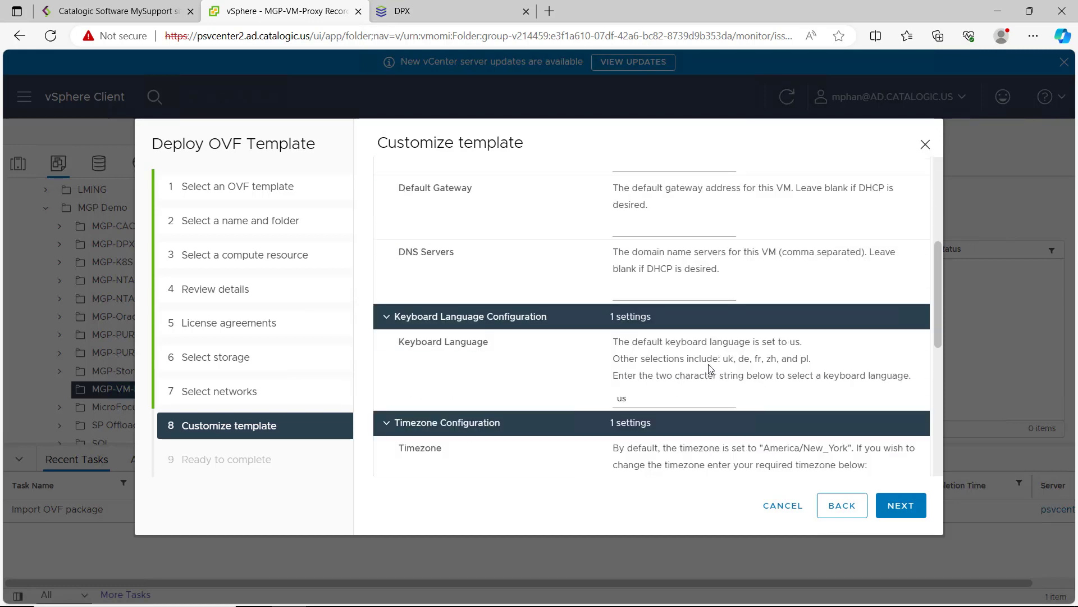
scroll(711, 369, "down", 4)
scroll(711, 368, "down", 1)
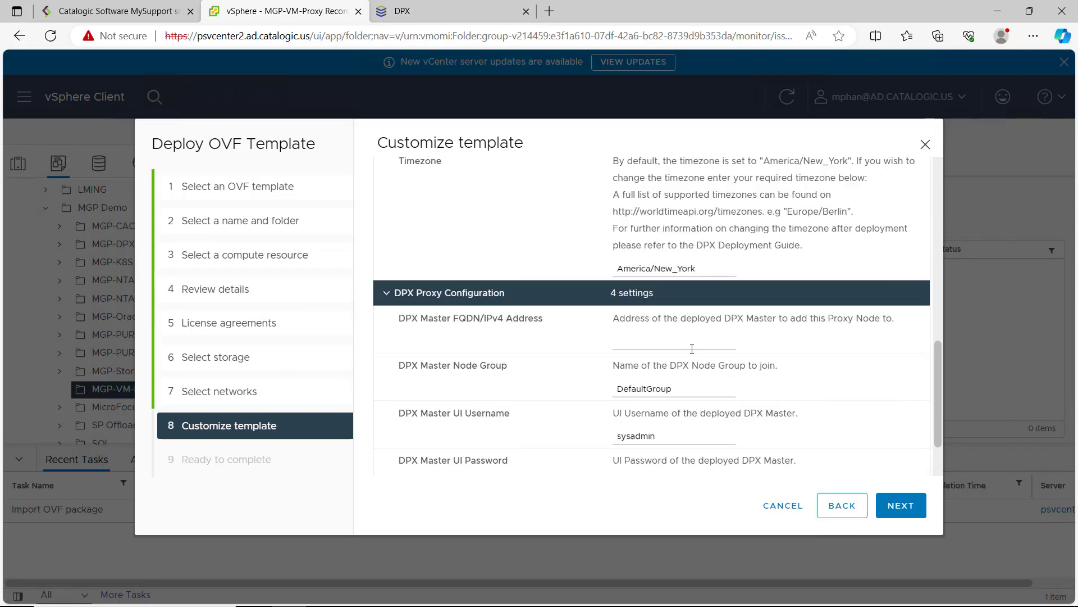
left_click(689, 345)
type("172.20.50.176")
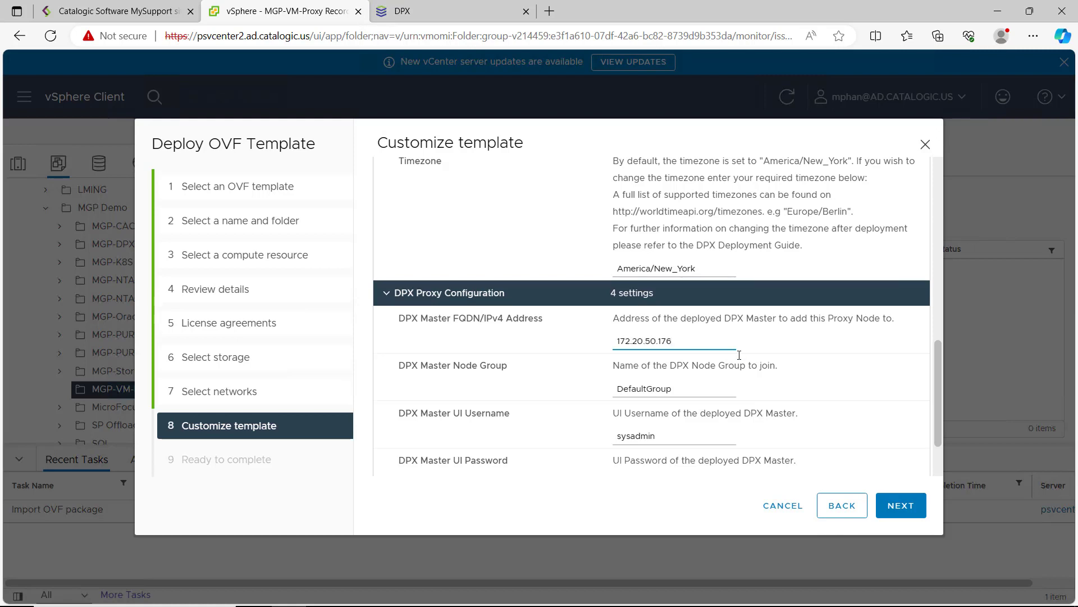
Step: Enter and confirm the DPX Master UI password, and finish the OVF template deployment
scroll(739, 355, "down", 1)
left_click(741, 403)
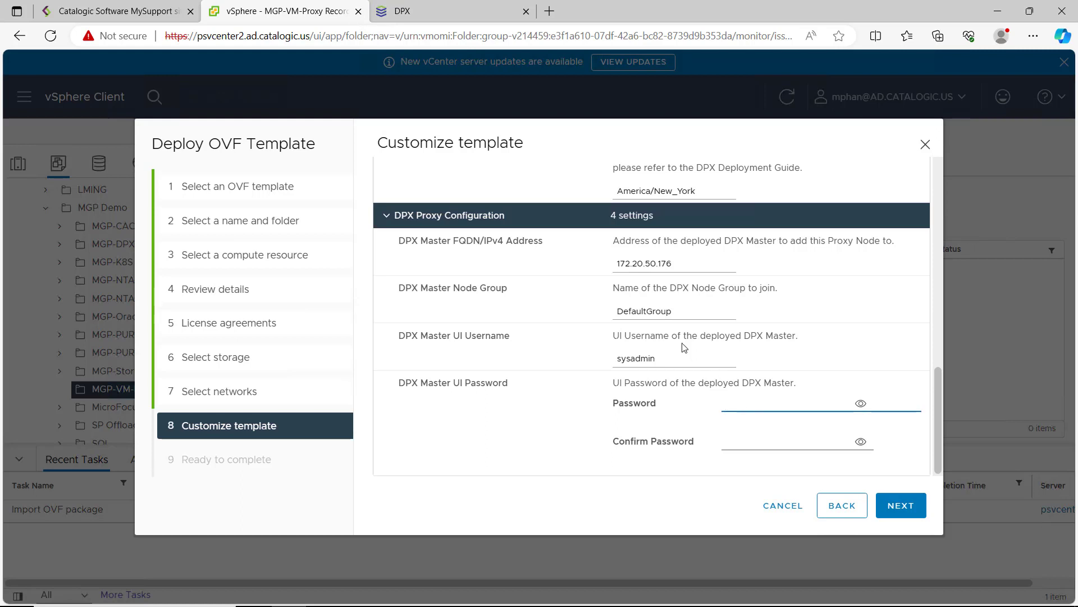
type("s••••••")
key("Tab")
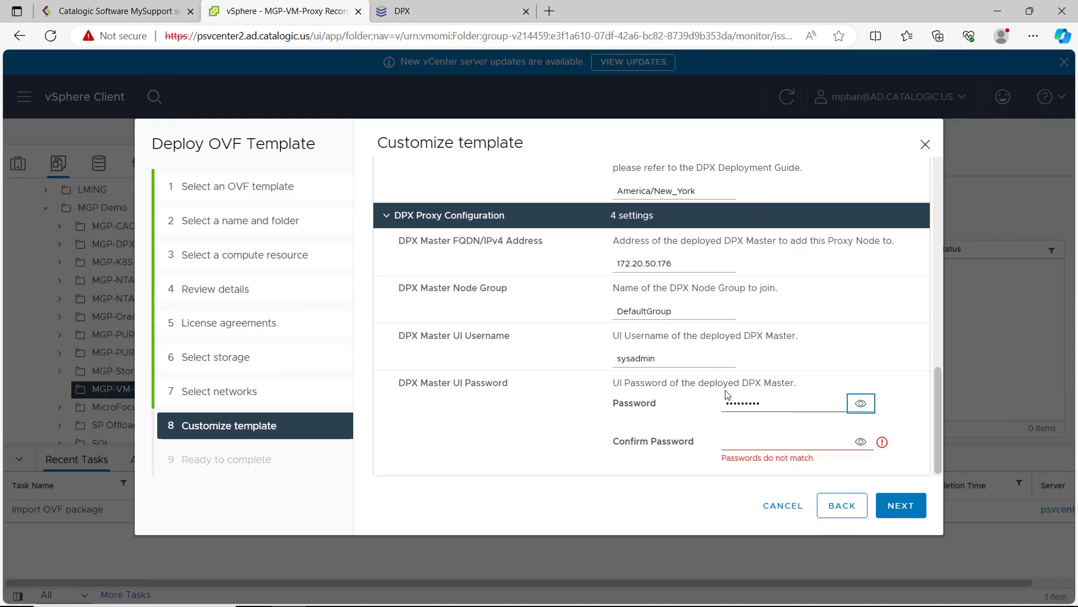
key("Tab")
type("s")
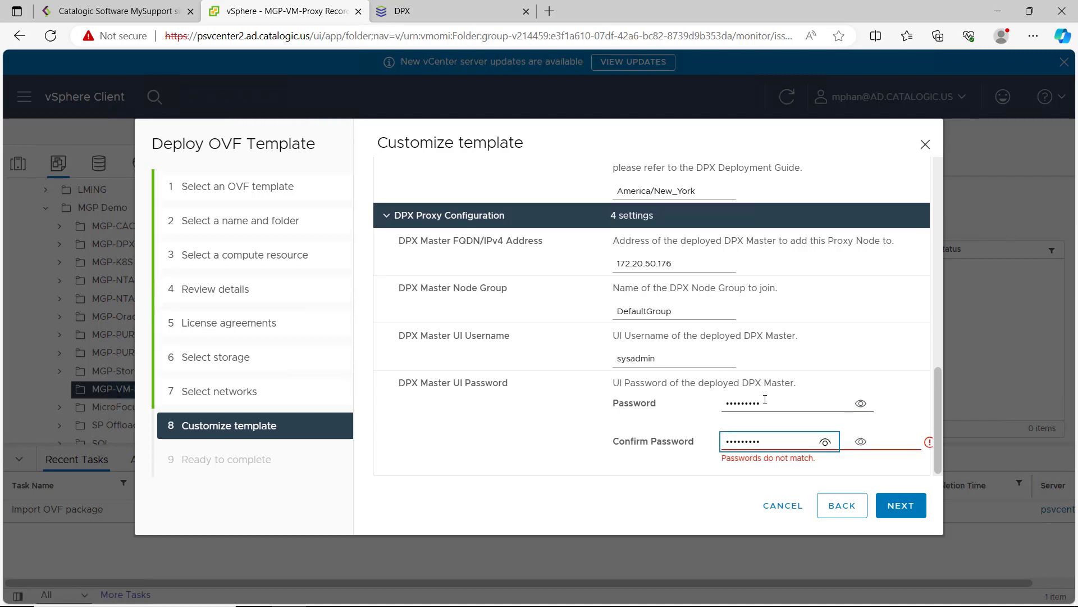
double_click(765, 400)
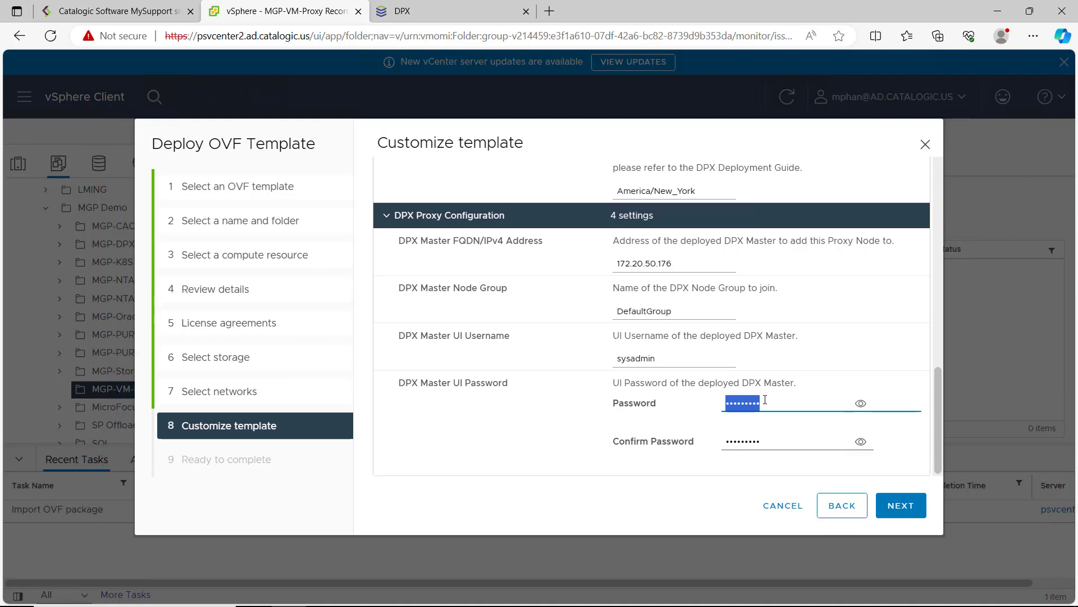
left_click(884, 500)
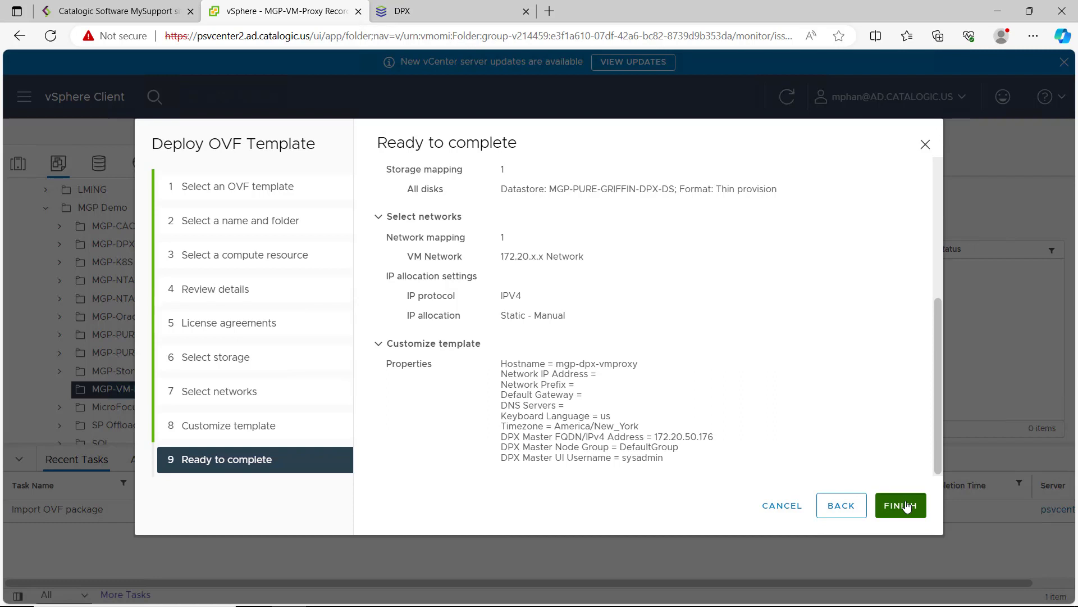
left_click(901, 504)
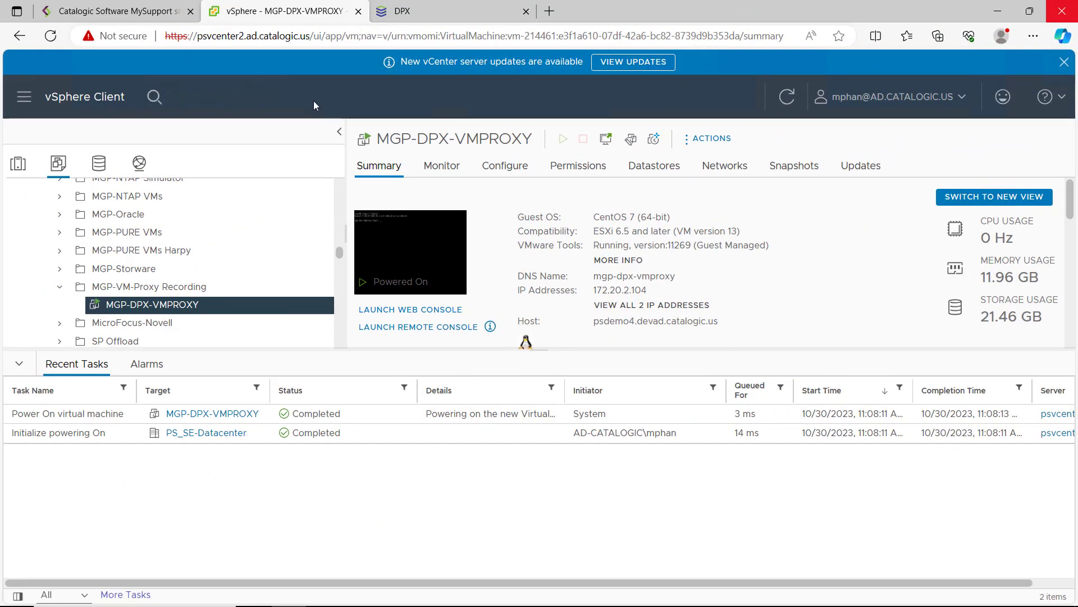
Step: Open the web console of MGP-DPX-VMPROXY and log in as dpxadmin with the account password
left_click(386, 247)
left_click(687, 397)
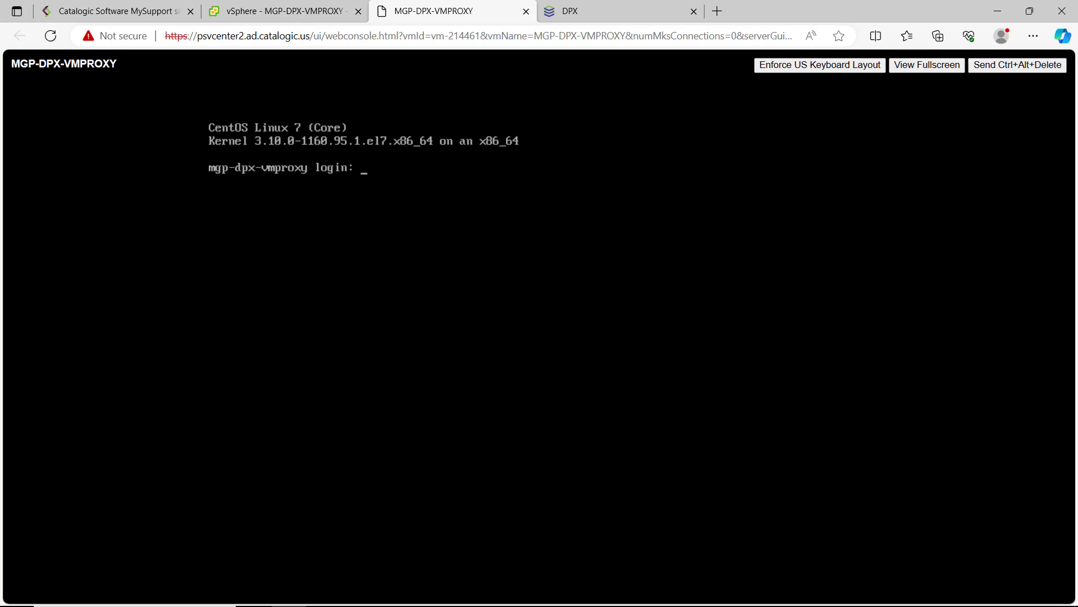
type("dpxadmin")
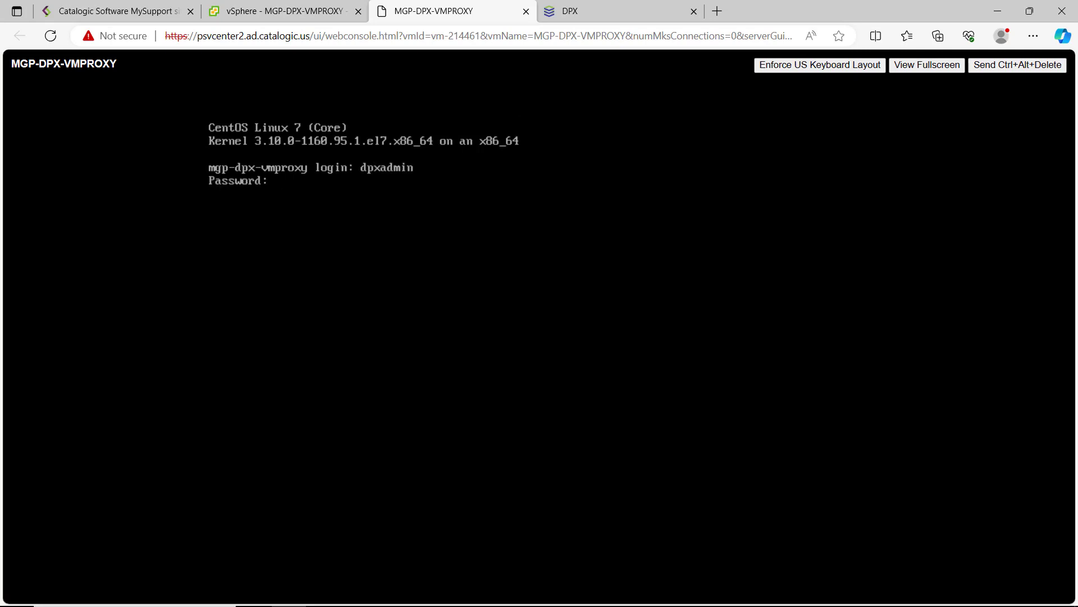
key("Return")
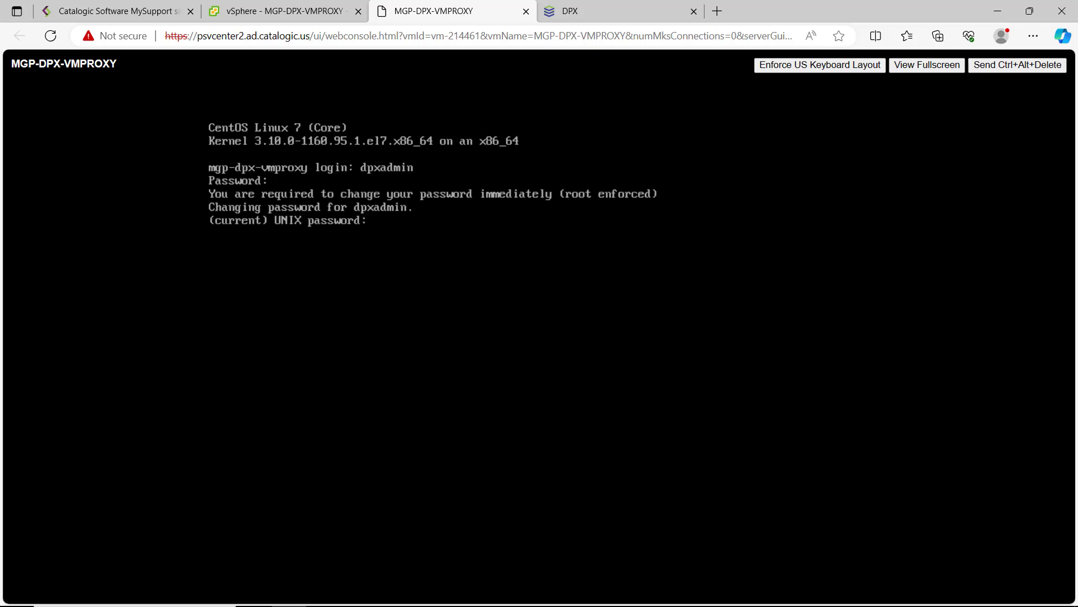
Step: Change the dpxadmin password by entering the current password and entering the new password twice
key("Return")
key("Return")
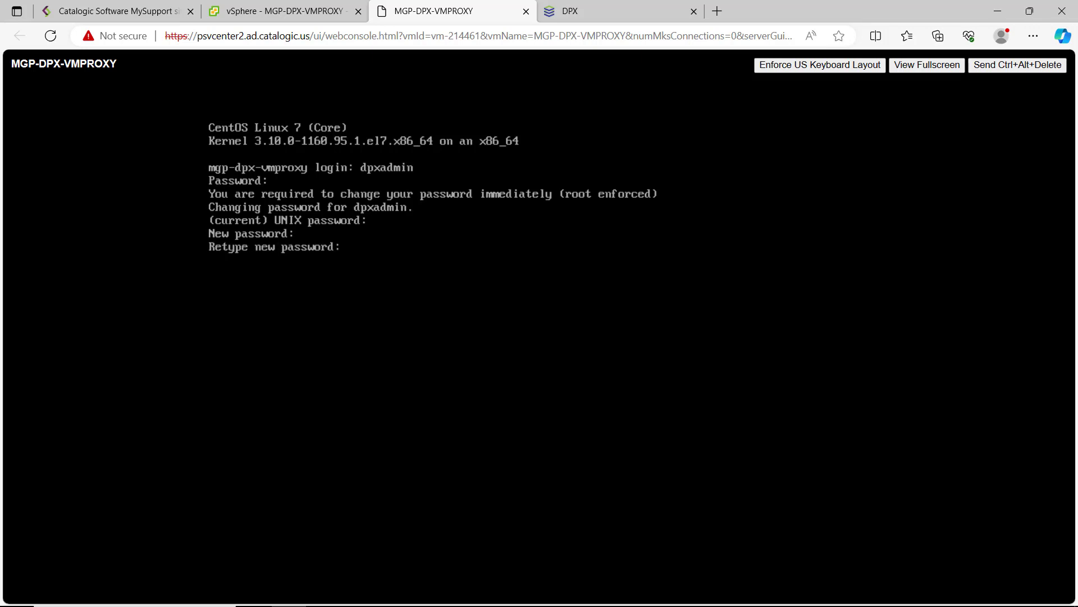
key("Return")
Step: List the proxy's network interface configuration with ifconfig -a
type("ifconfig -a")
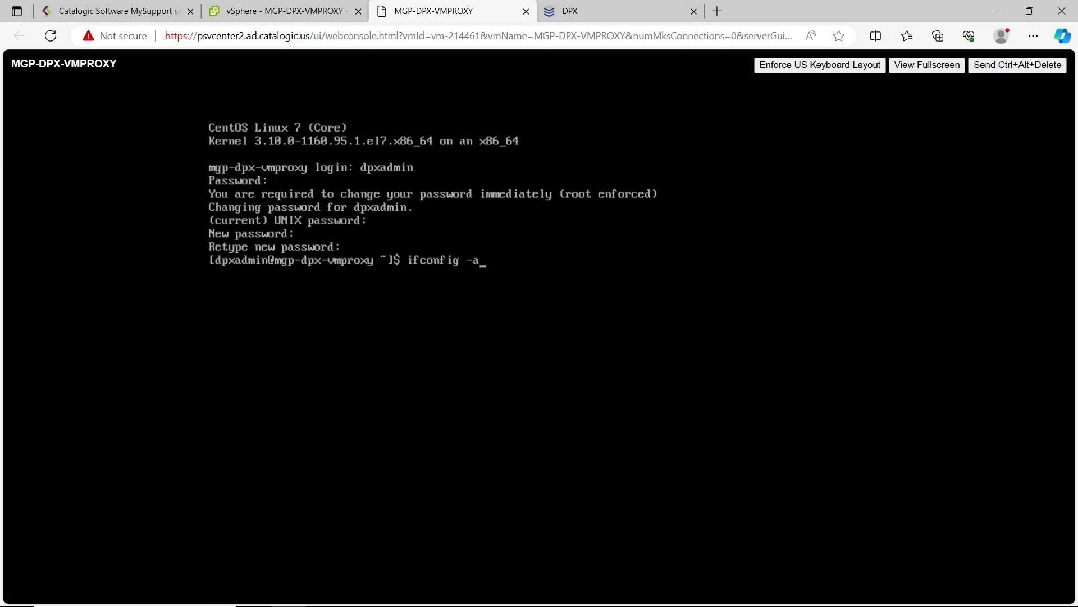
key("Return")
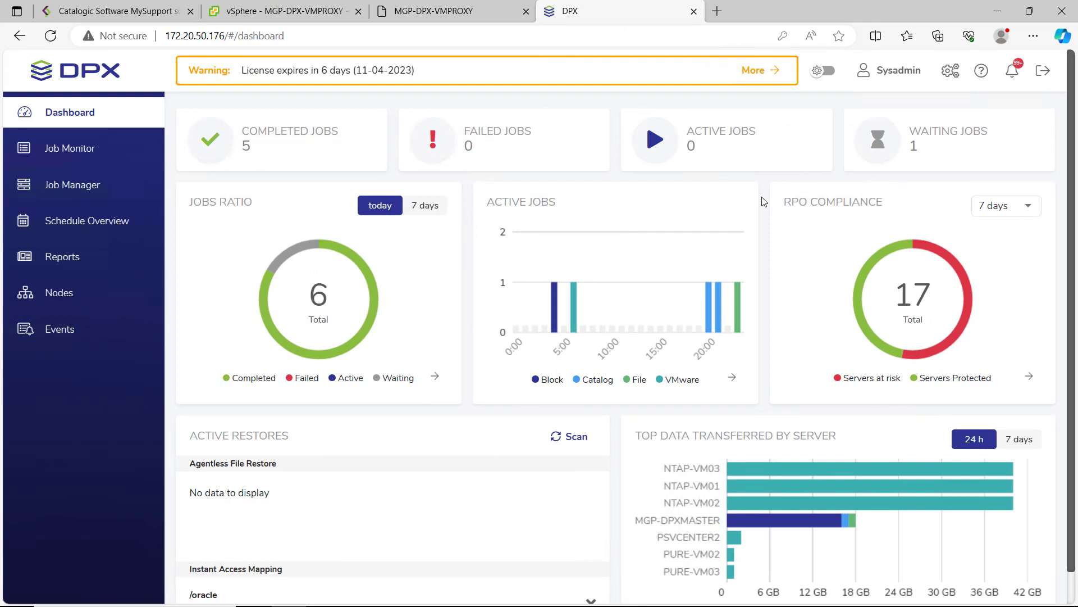
Step: In the DPX web interface, open the mgp-dpx-vmproxy node for editing and save it with Virtualization proxy enabled
left_click(69, 298)
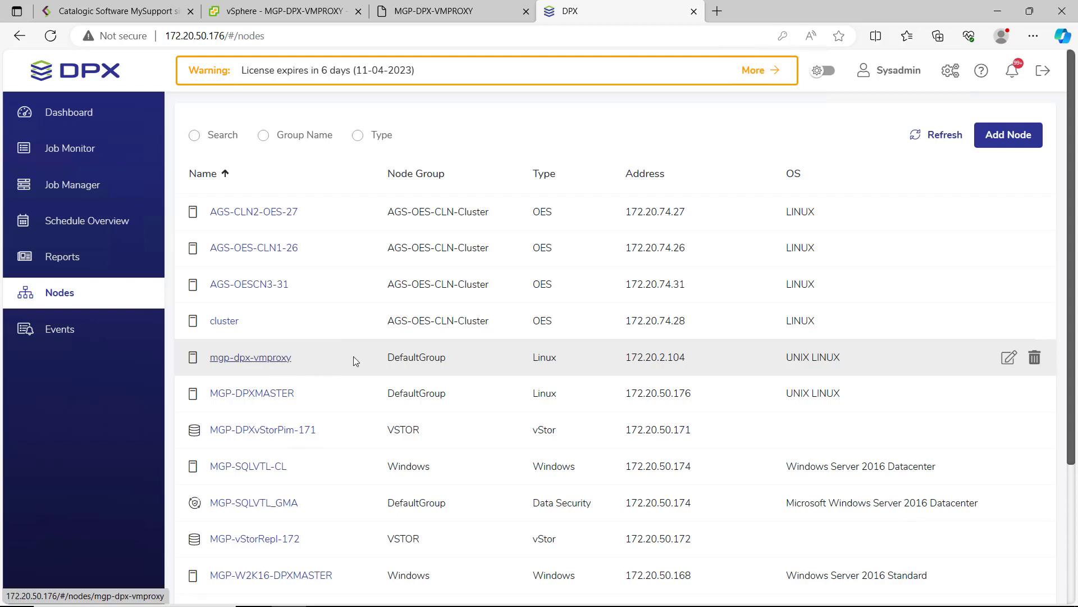
left_click(1016, 358)
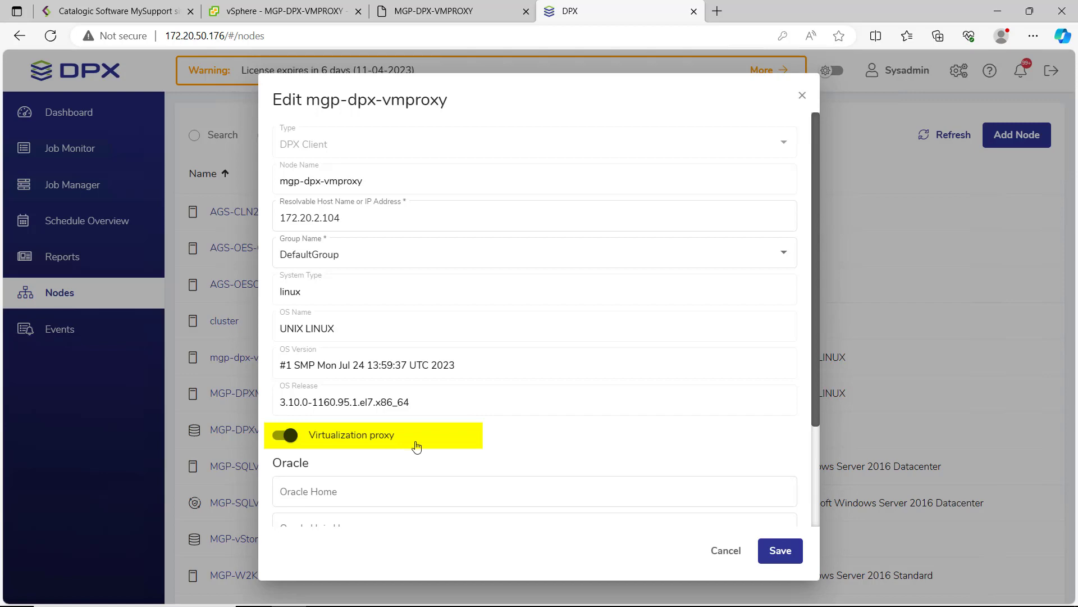
left_click(788, 548)
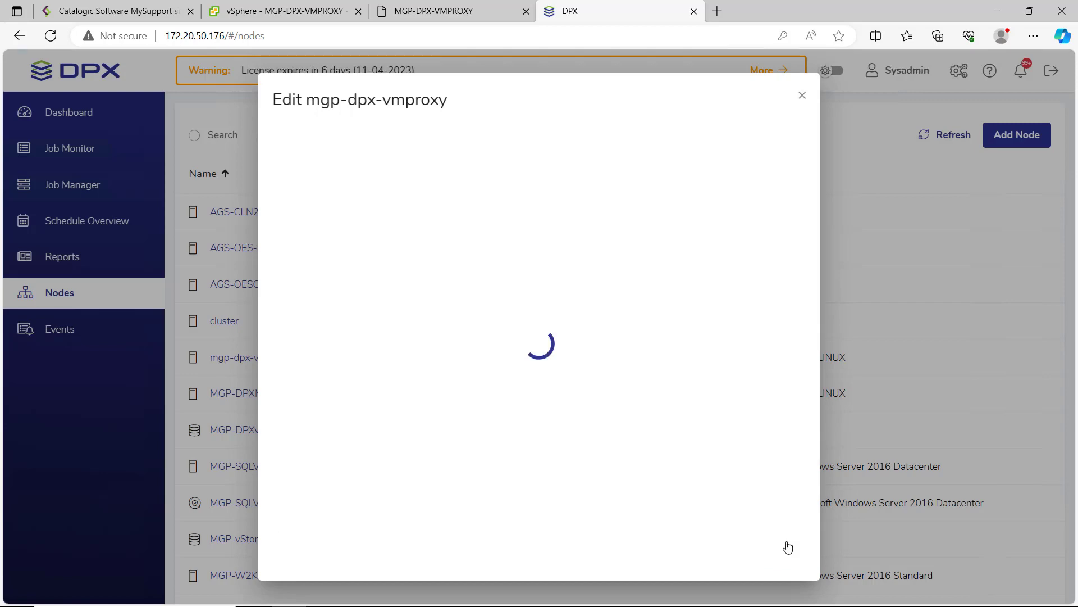